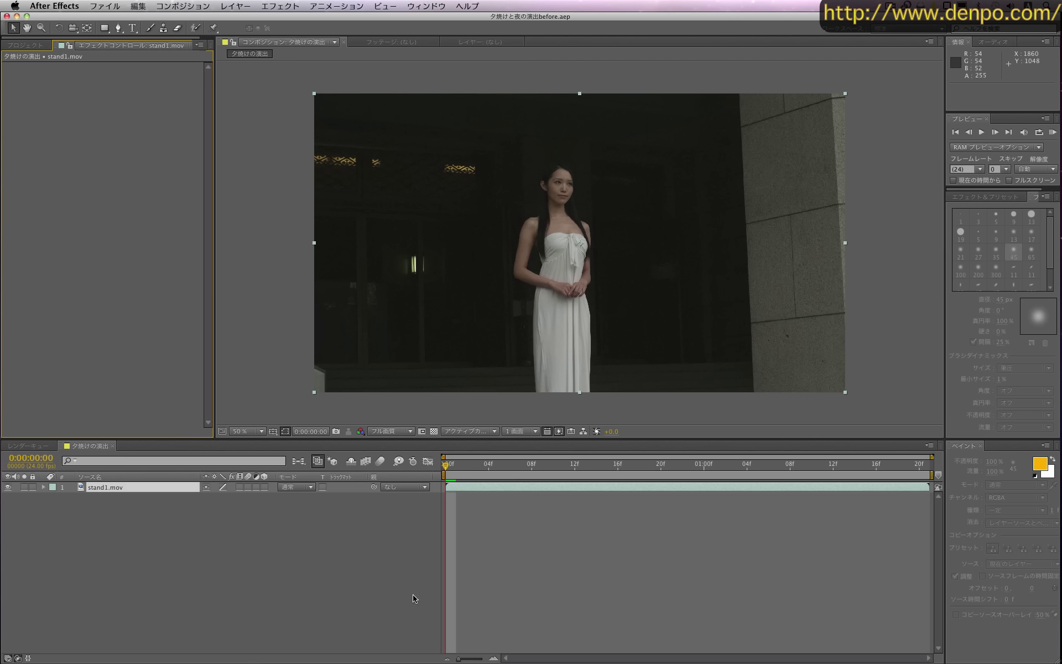
# Step: Apply a Lens Filter (レンズフィルター) effect to the stand1.mov footage layer
pyautogui.click(137, 493)
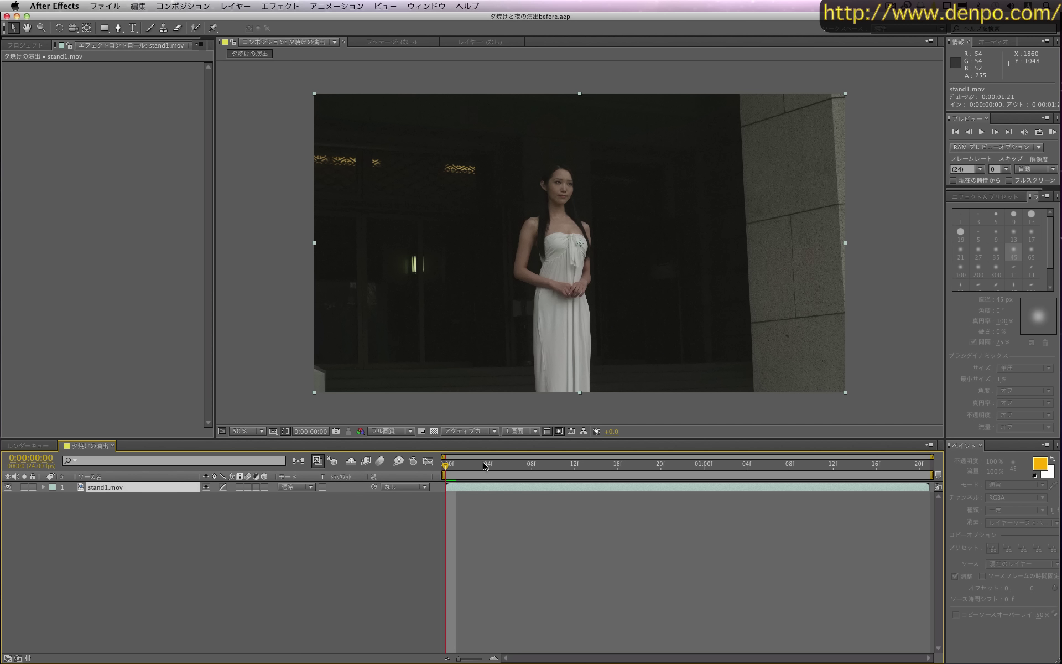
pyautogui.moveTo(487, 467); pyautogui.dragTo(446, 472)
pyautogui.click(285, 6)
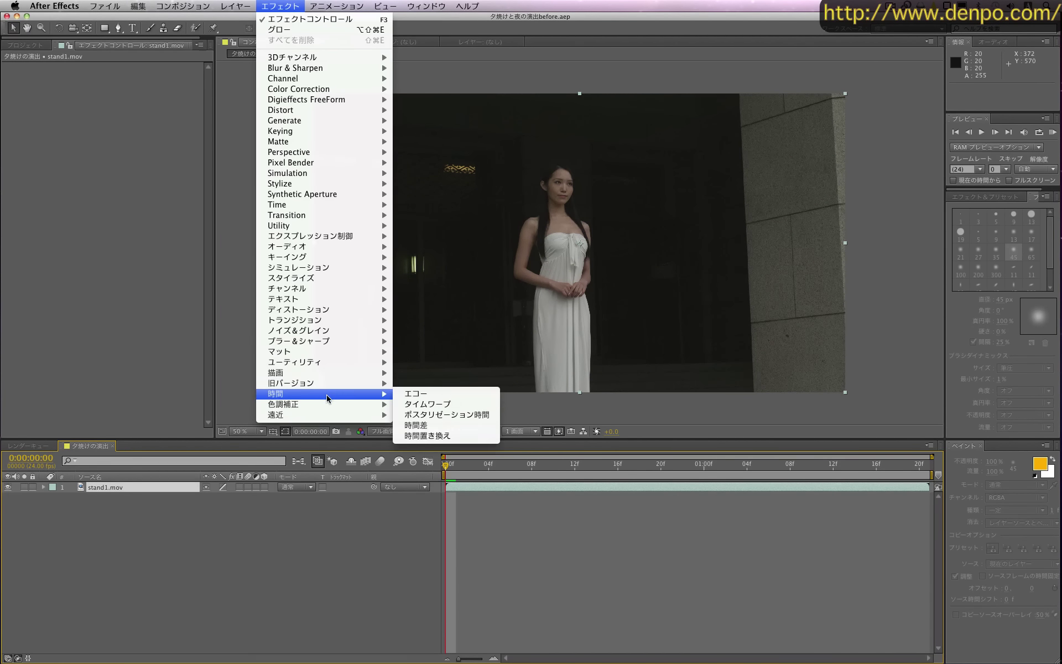
pyautogui.moveTo(328, 404)
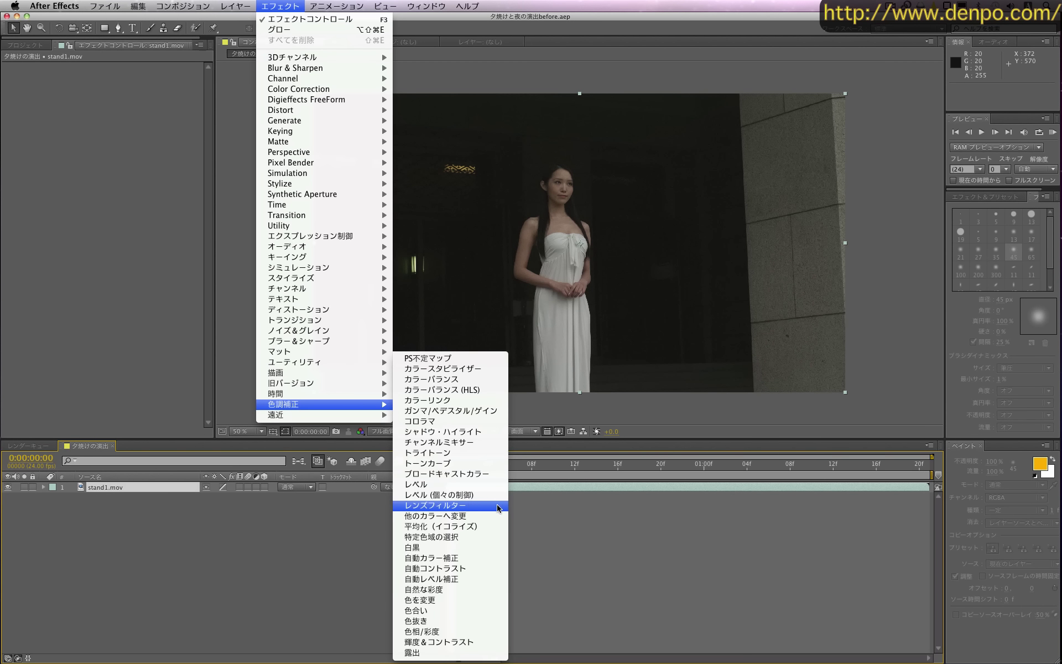
pyautogui.click(435, 505)
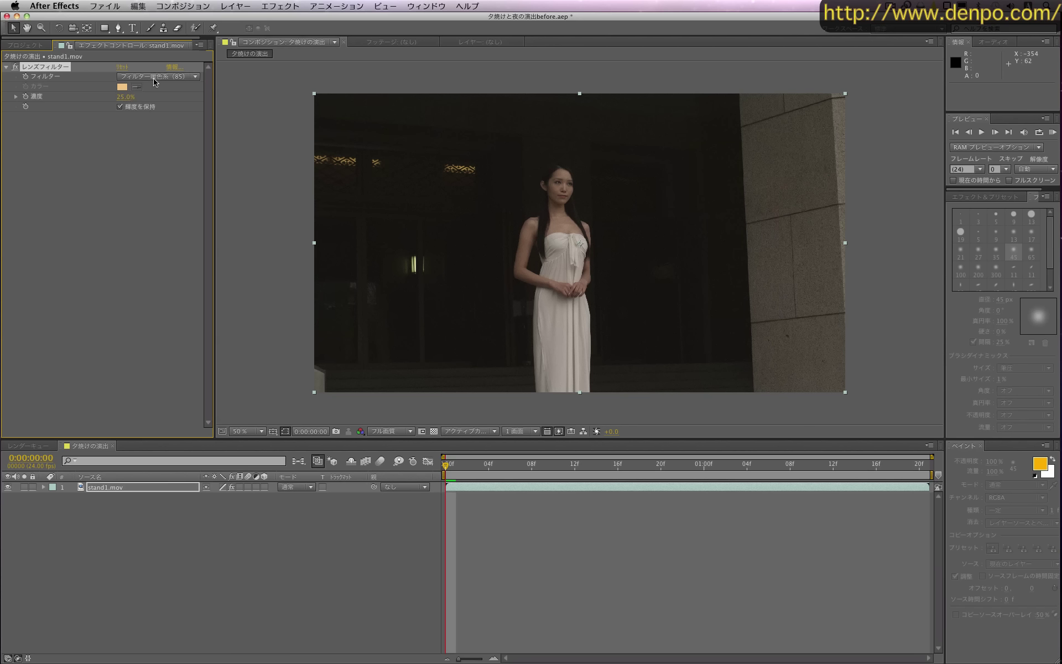
# Step: Keep the warming (85) filter and set the Lens Filter density to 80%
pyautogui.click(167, 79)
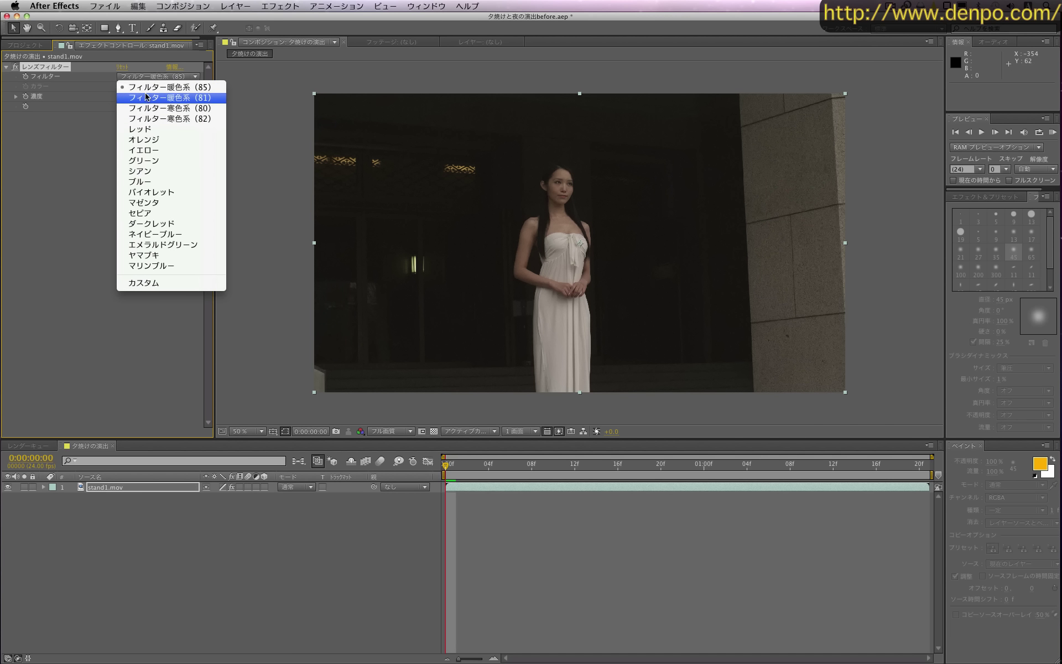
pyautogui.click(147, 89)
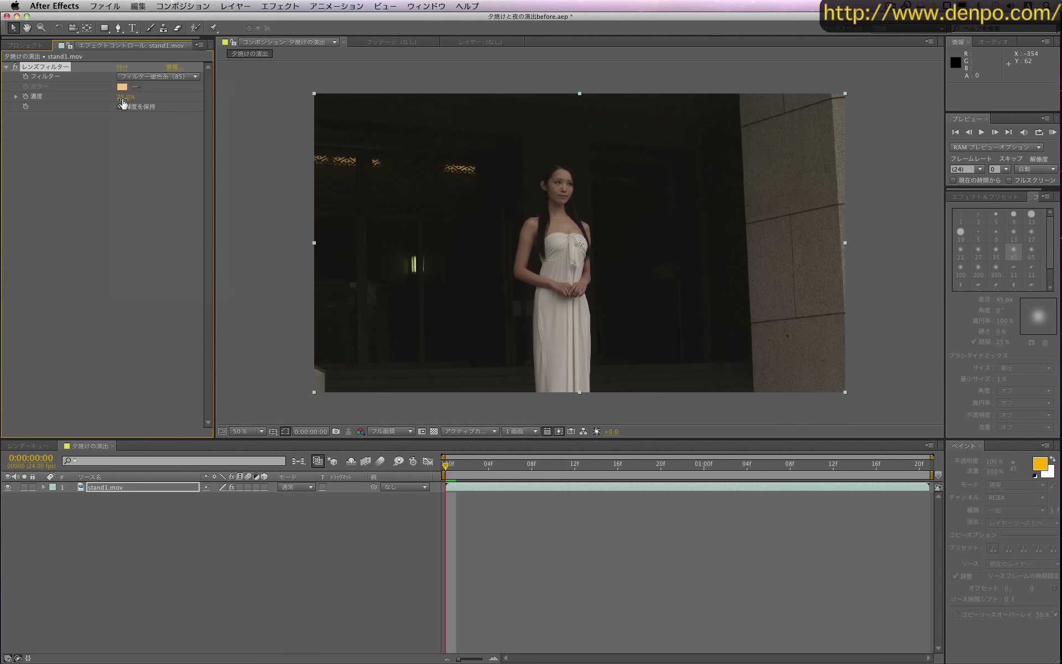
pyautogui.click(123, 98)
pyautogui.write('80')
pyautogui.press('Return')
pyautogui.click(316, 553)
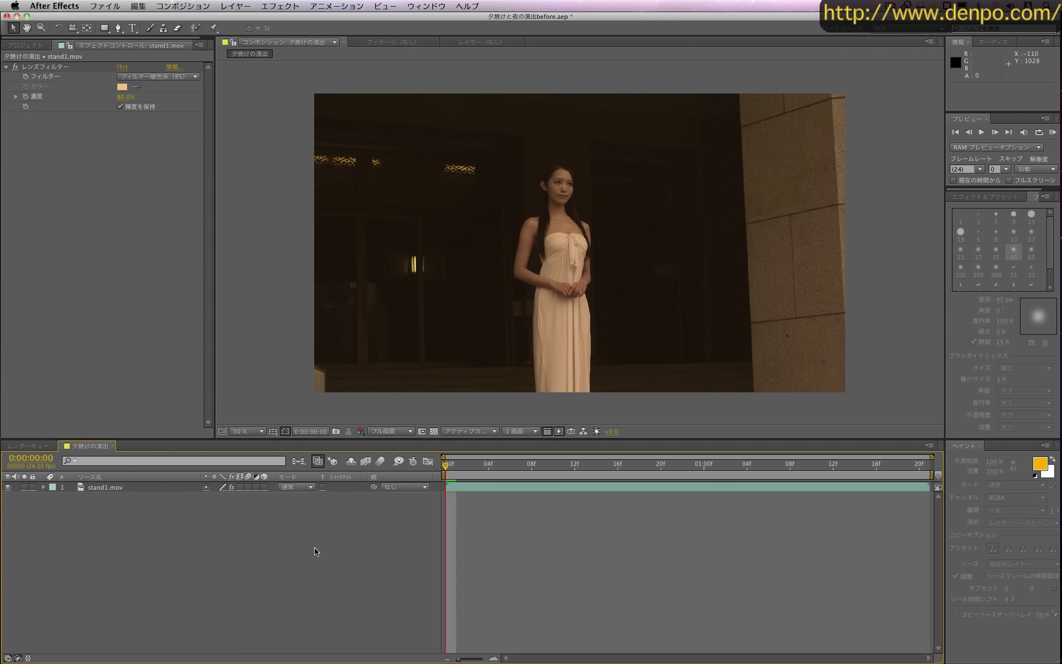
# Step: Create a new black solid layer above the footage
pyautogui.click(236, 5)
pyautogui.moveTo(242, 19)
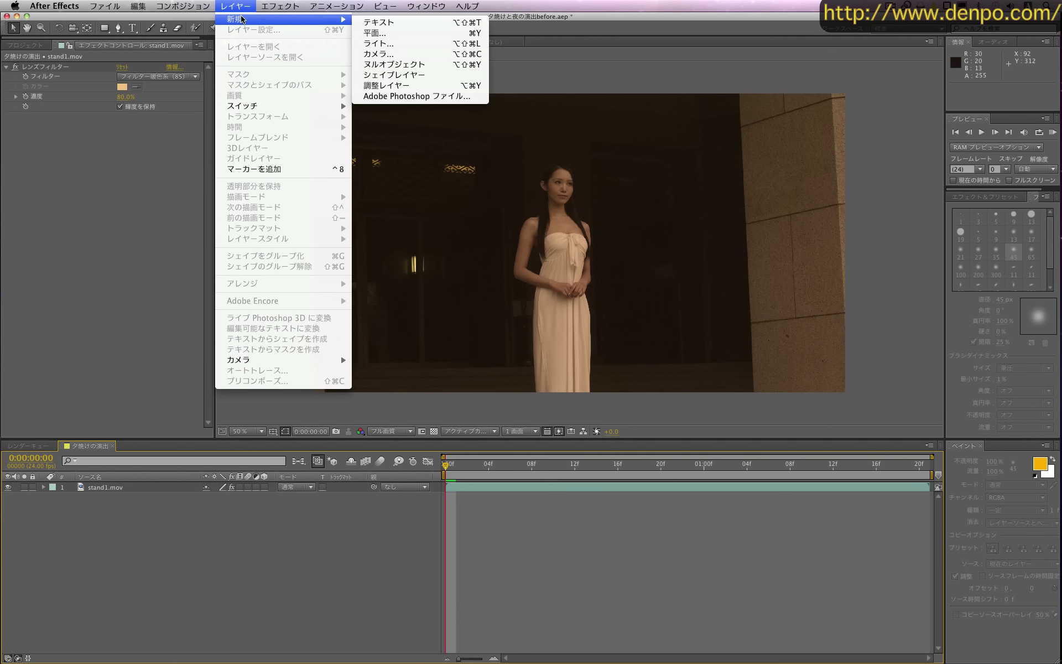
pyautogui.click(374, 32)
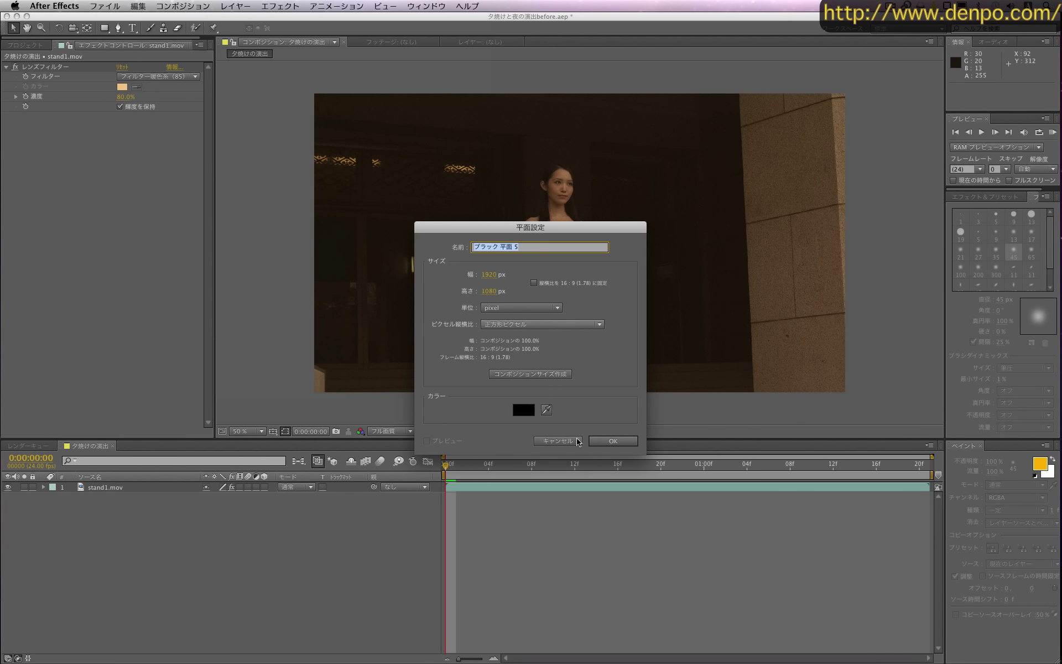
pyautogui.click(613, 441)
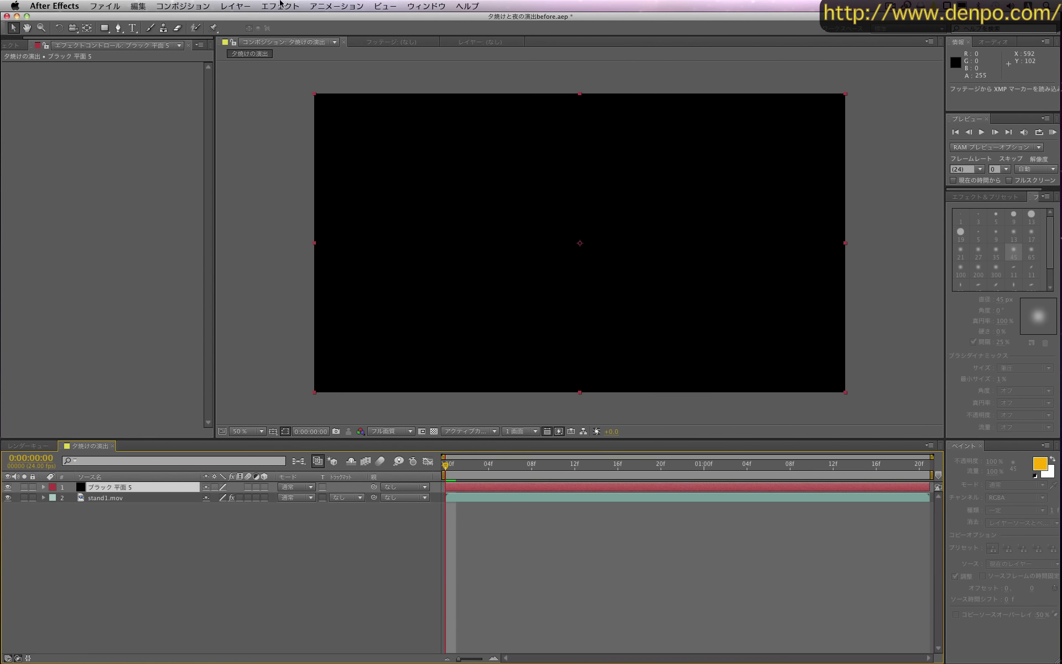
# Step: Apply a カラーカーブ (Ramp) gradient effect to the black solid
pyautogui.click(281, 5)
pyautogui.moveTo(329, 407)
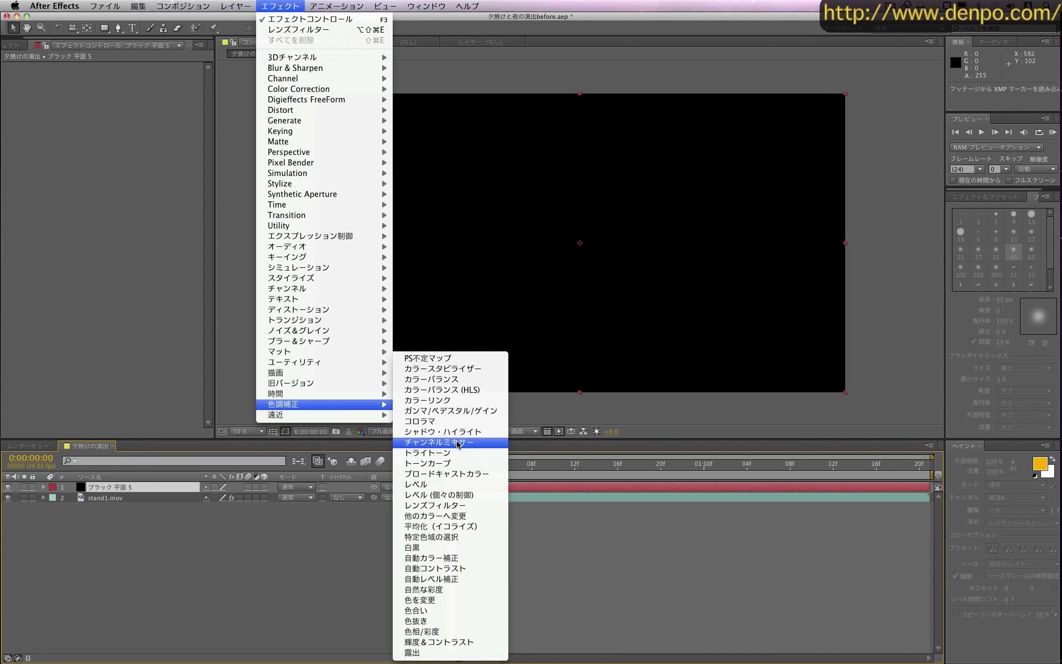
pyautogui.moveTo(327, 374)
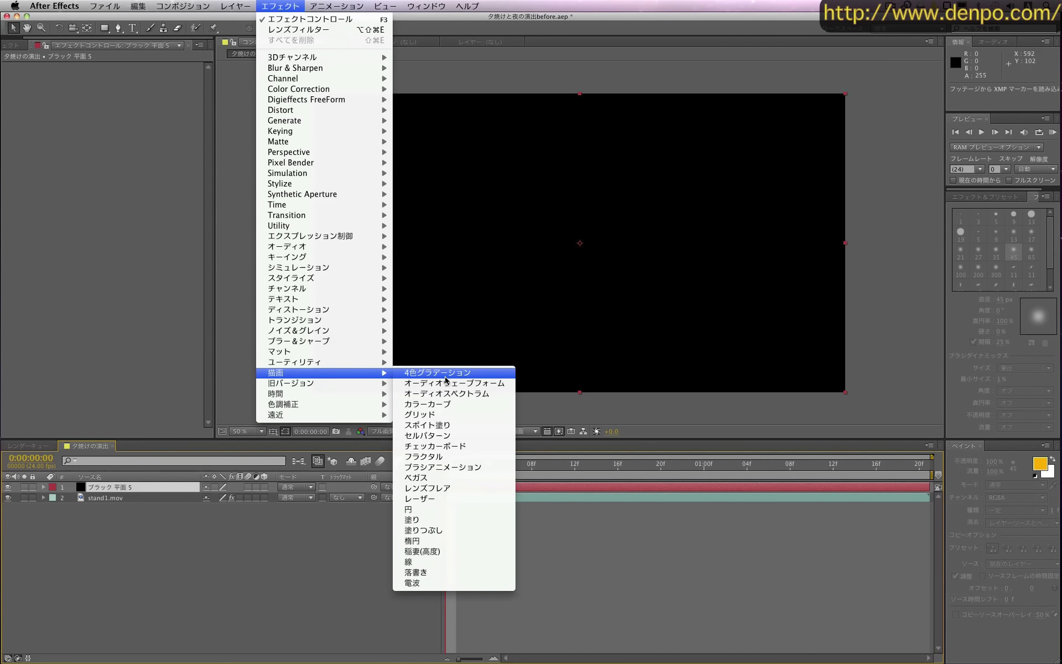
pyautogui.click(459, 405)
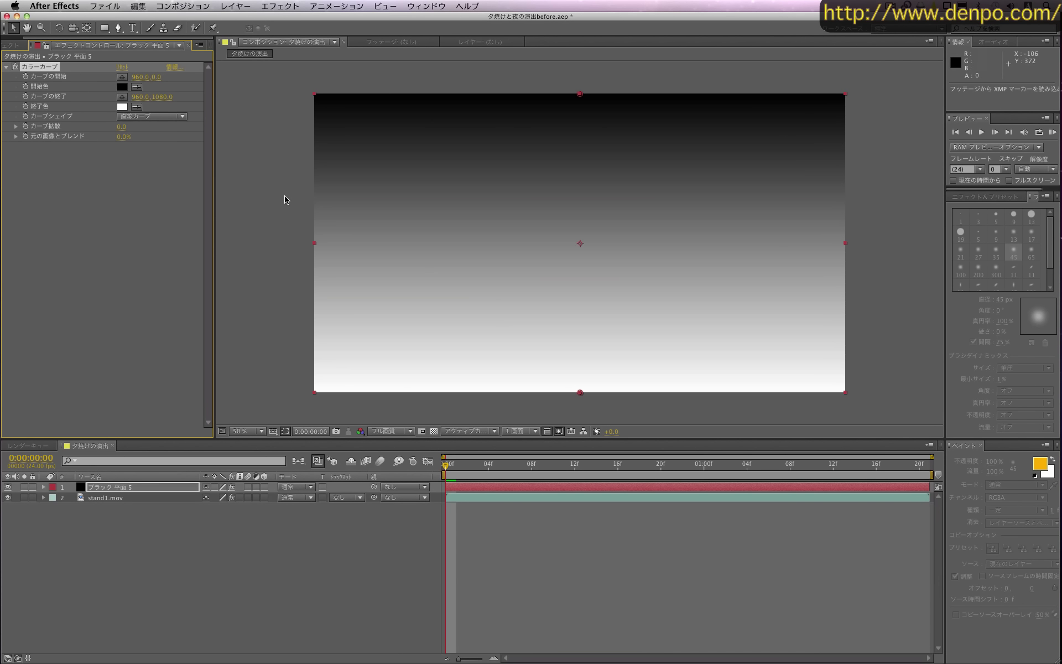
# Step: Set the ramp's start colour to orange FFA200
pyautogui.click(123, 87)
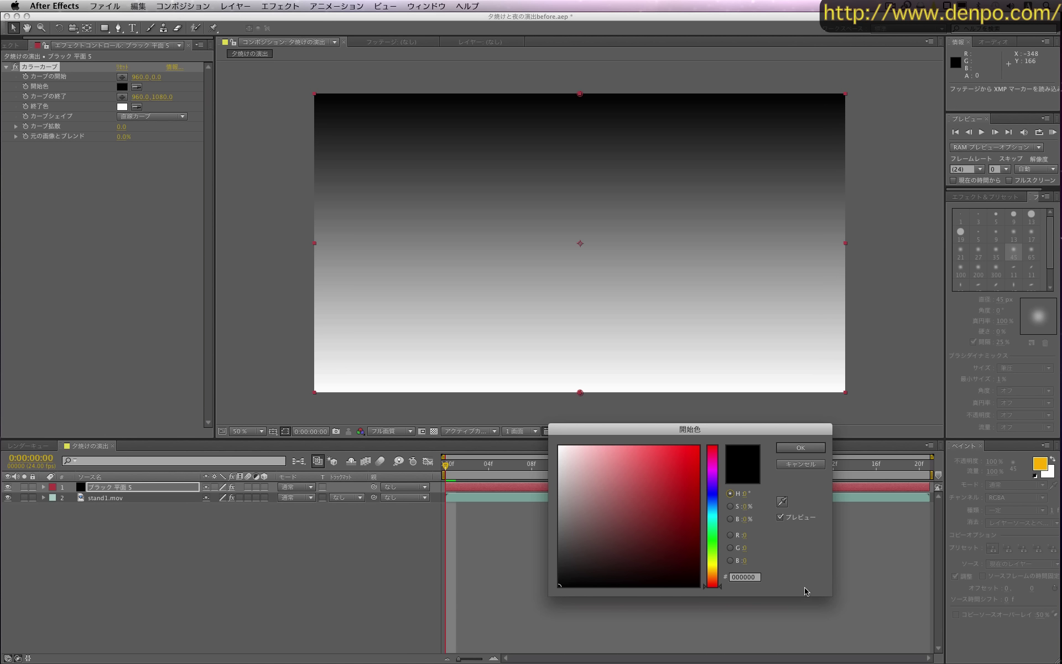
pyautogui.click(714, 573)
pyautogui.click(685, 456)
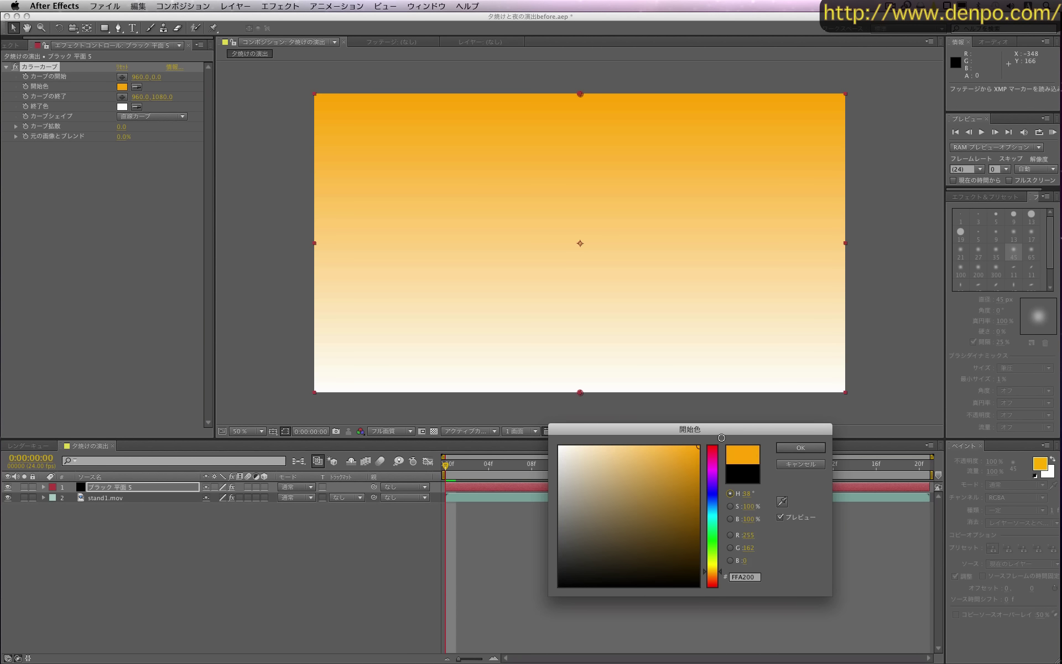
pyautogui.click(801, 447)
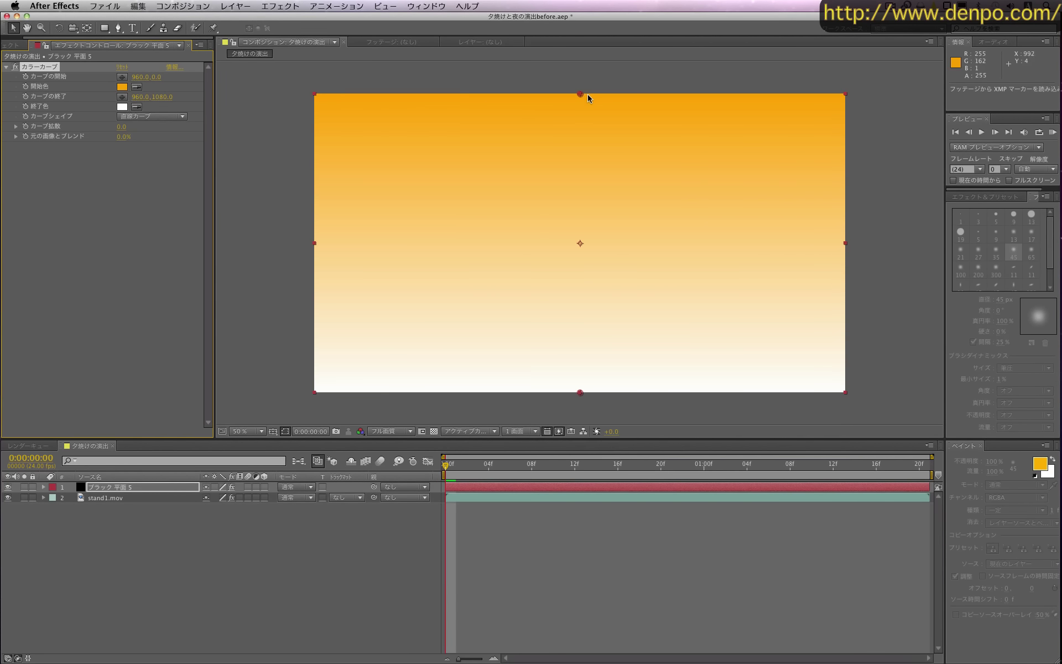
# Step: Angle the gradient diagonally, with its start at upper right and end at lower left
pyautogui.moveTo(580, 94); pyautogui.dragTo(755, 182)
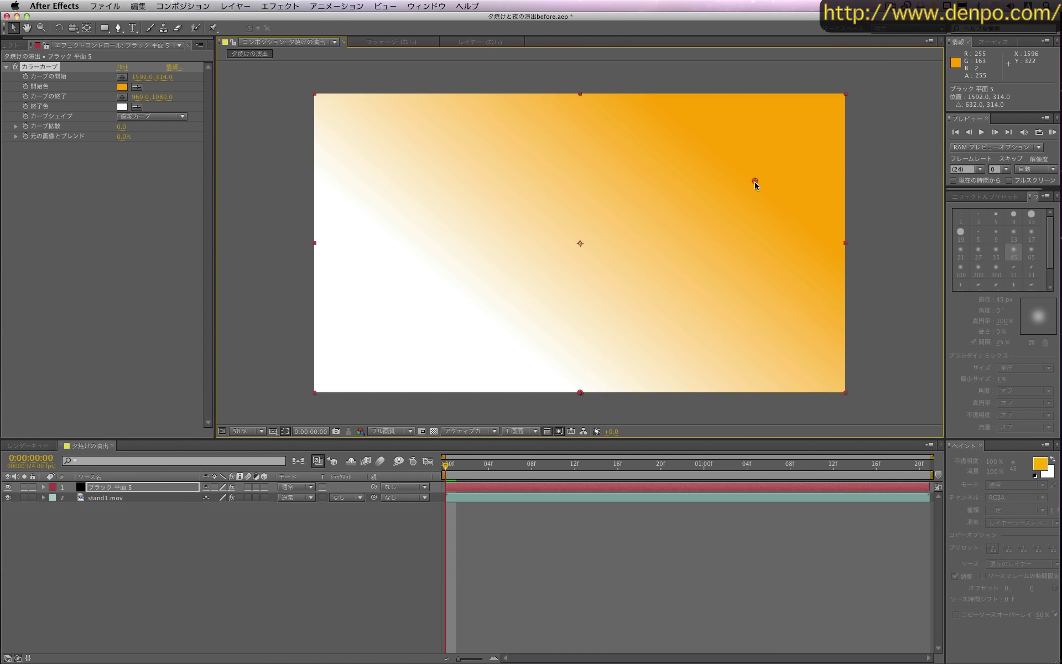
pyautogui.moveTo(579, 393)
pyautogui.mouseDown()
pyautogui.moveTo(505, 372)
pyautogui.moveTo(502, 337)
pyautogui.moveTo(532, 347)
pyautogui.mouseUp()
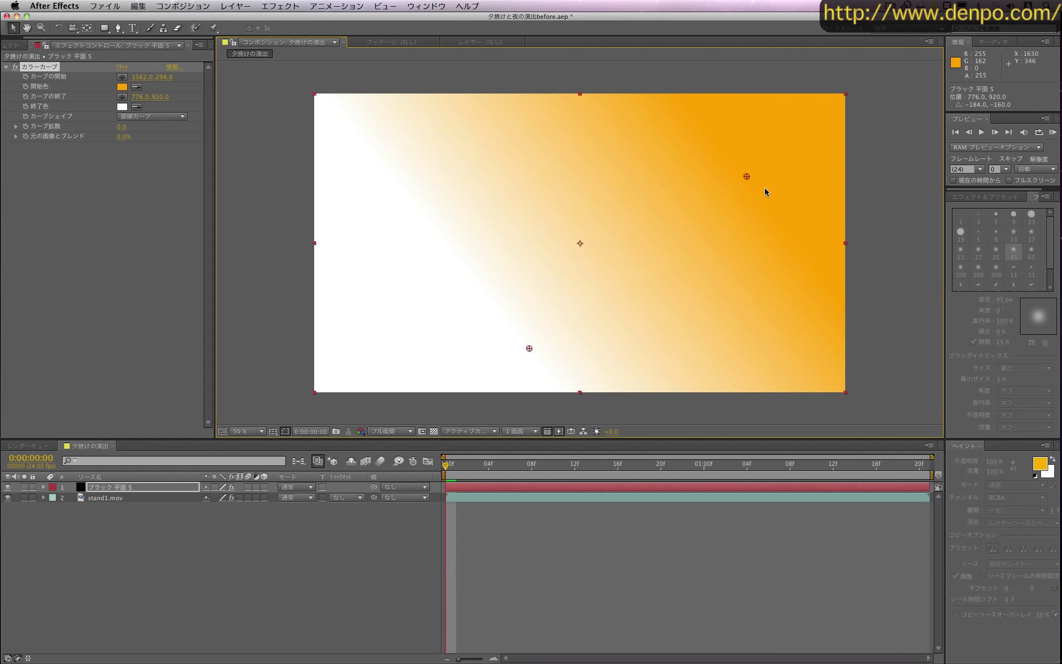
pyautogui.moveTo(747, 175); pyautogui.dragTo(710, 170)
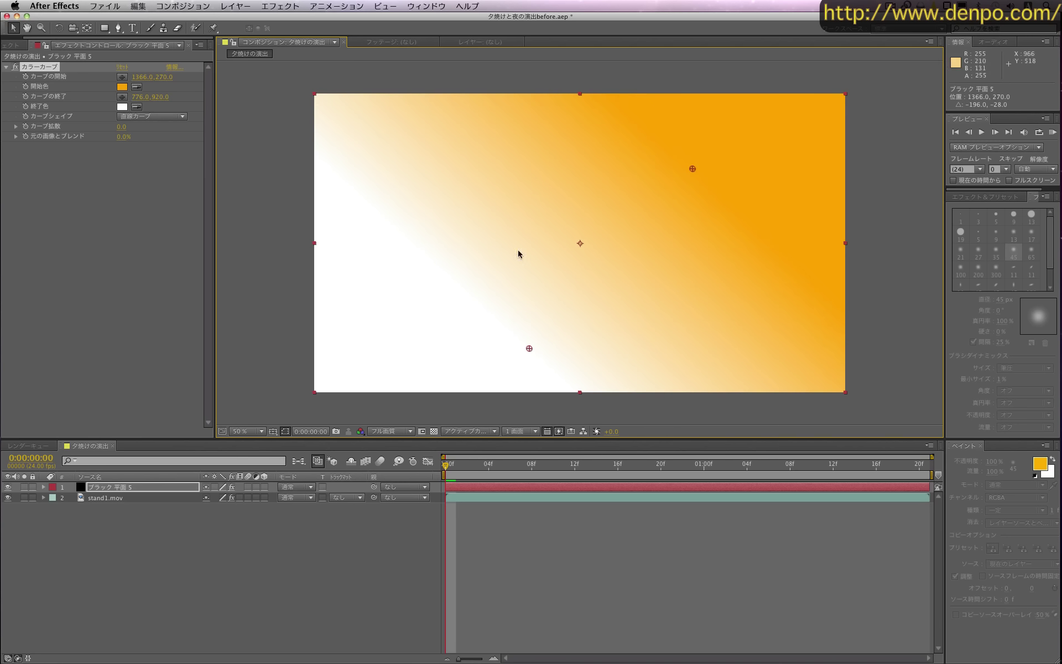
pyautogui.click(187, 529)
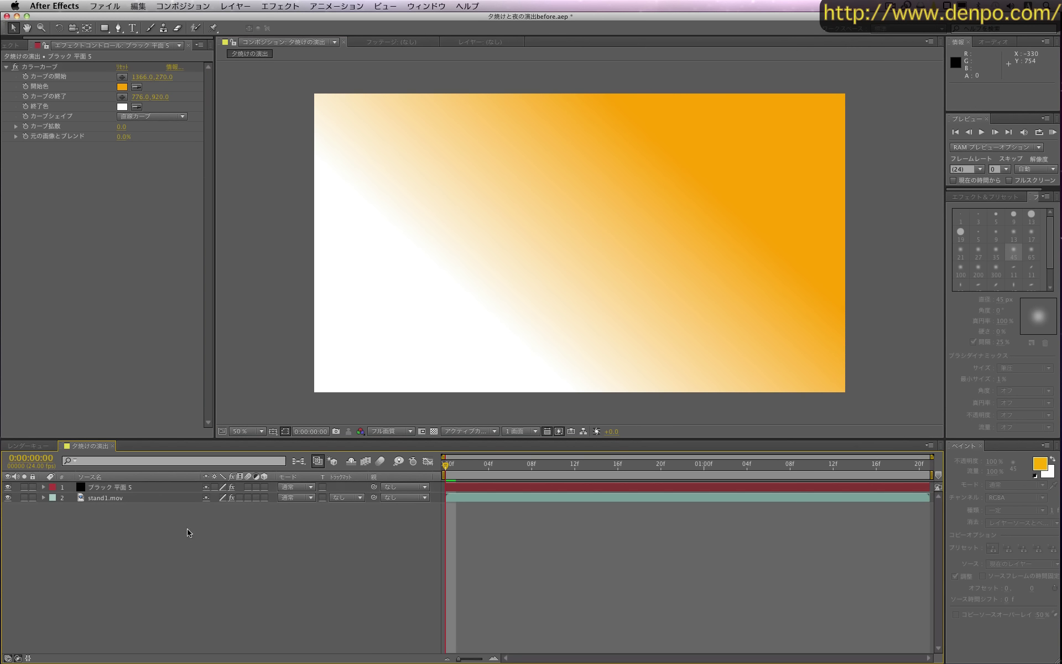
# Step: Change ブラック 平面 5's blend mode from 通常 to 乗算 (Multiply)
pyautogui.click(294, 488)
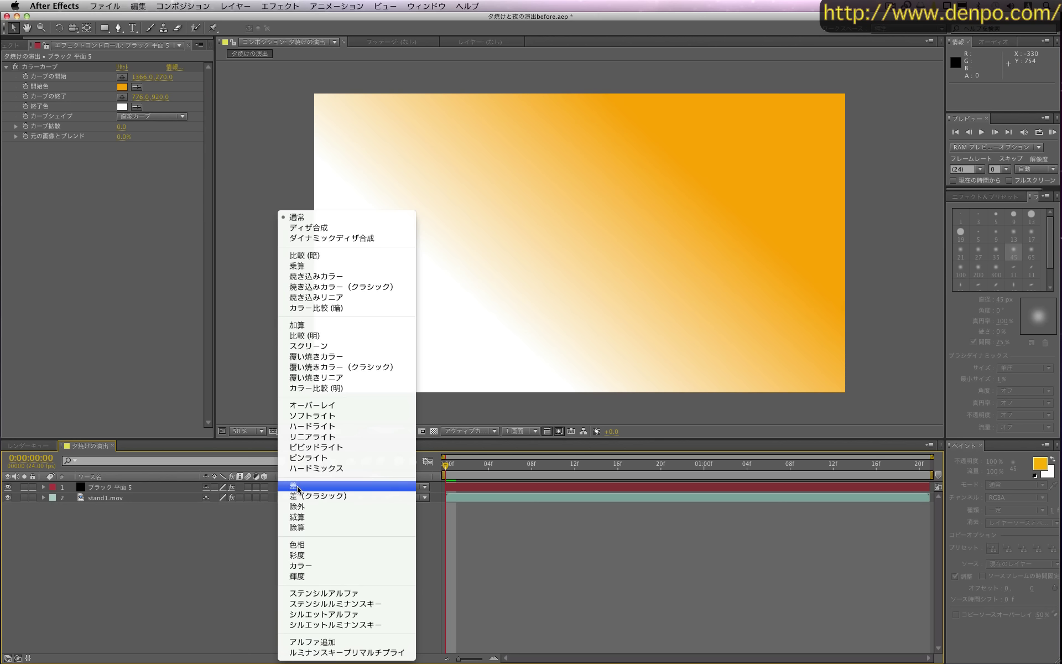
pyautogui.click(327, 268)
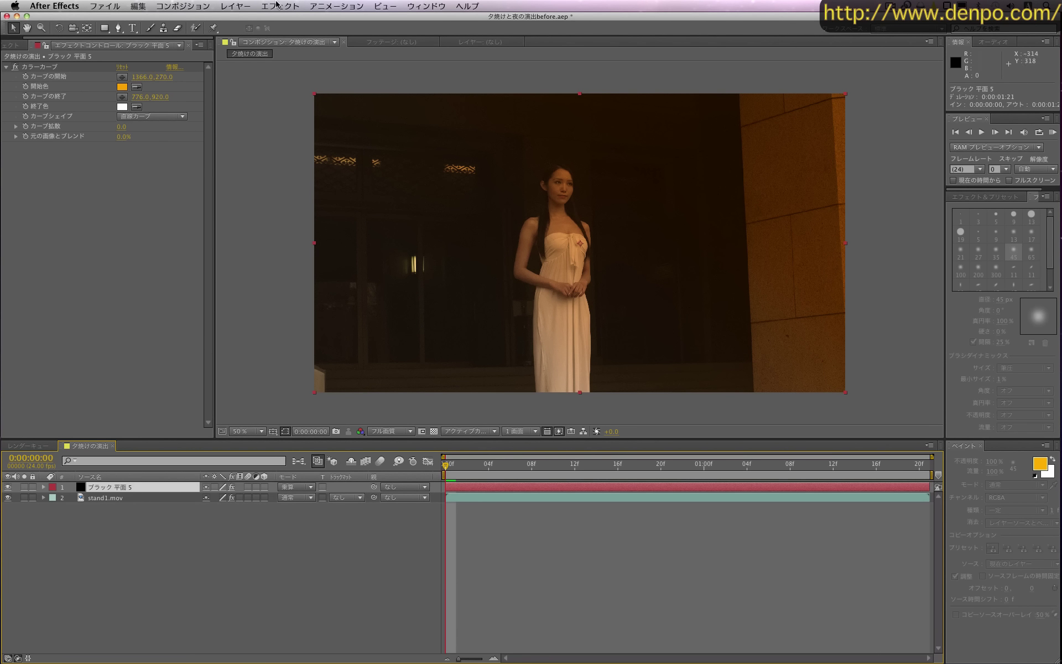
# Step: Create a second black solid, ブラック 平面 6, on top of the stack
pyautogui.click(234, 6)
pyautogui.moveTo(238, 23)
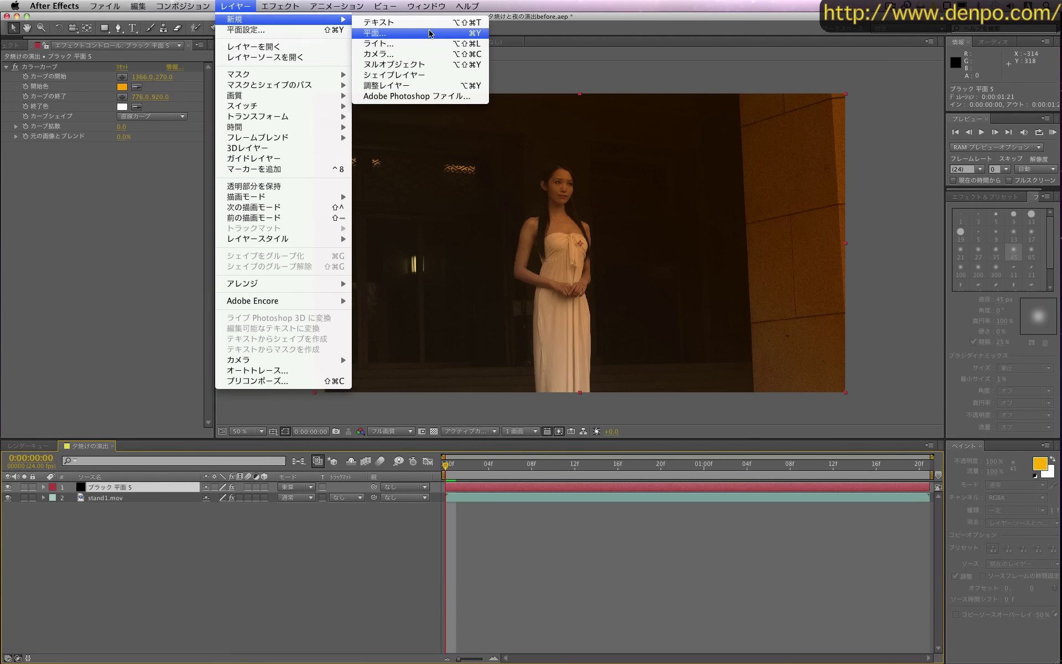
pyautogui.click(377, 34)
pyautogui.click(613, 440)
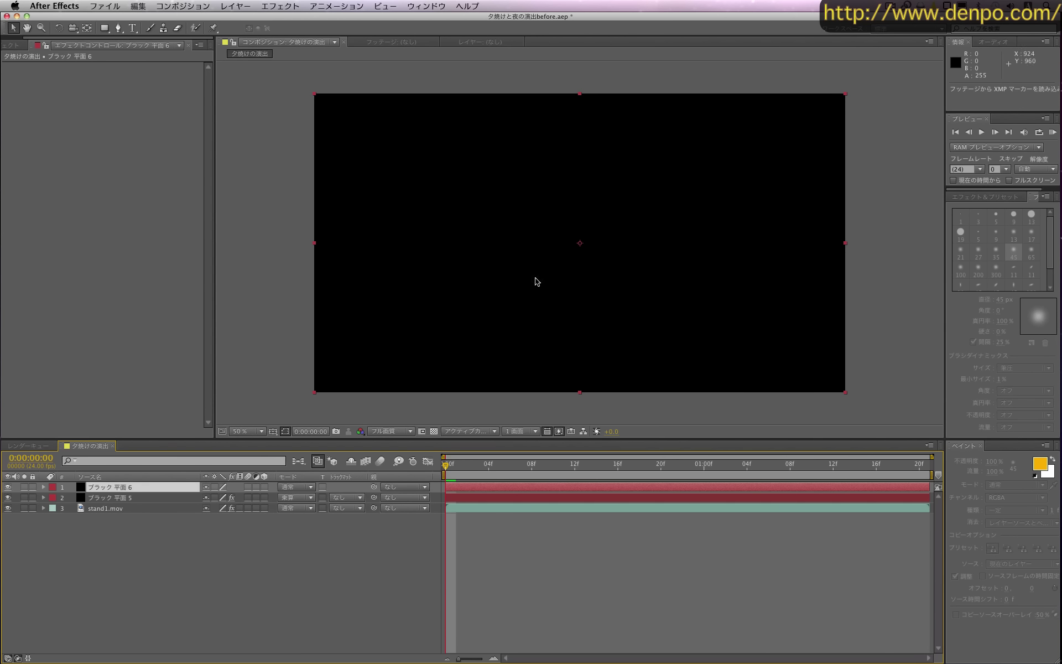
# Step: Apply a カラーカーブ ramp to ブラック 平面 6 and angle its points diagonally
pyautogui.click(271, 6)
pyautogui.click(291, 29)
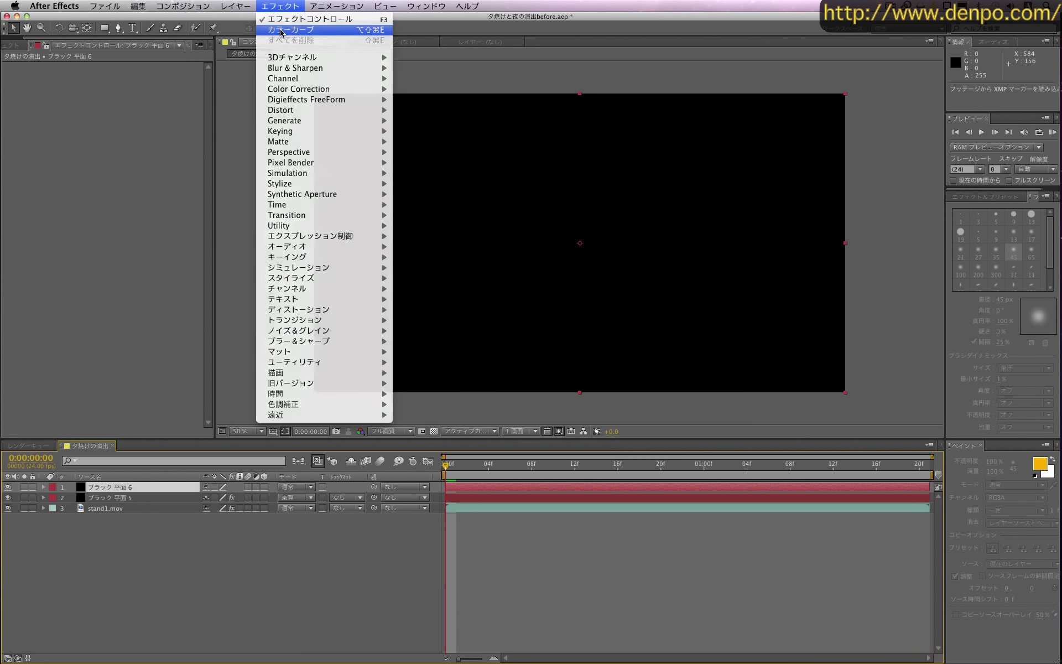
pyautogui.moveTo(581, 95)
pyautogui.mouseDown()
pyautogui.moveTo(465, 330)
pyautogui.moveTo(493, 336)
pyautogui.mouseUp()
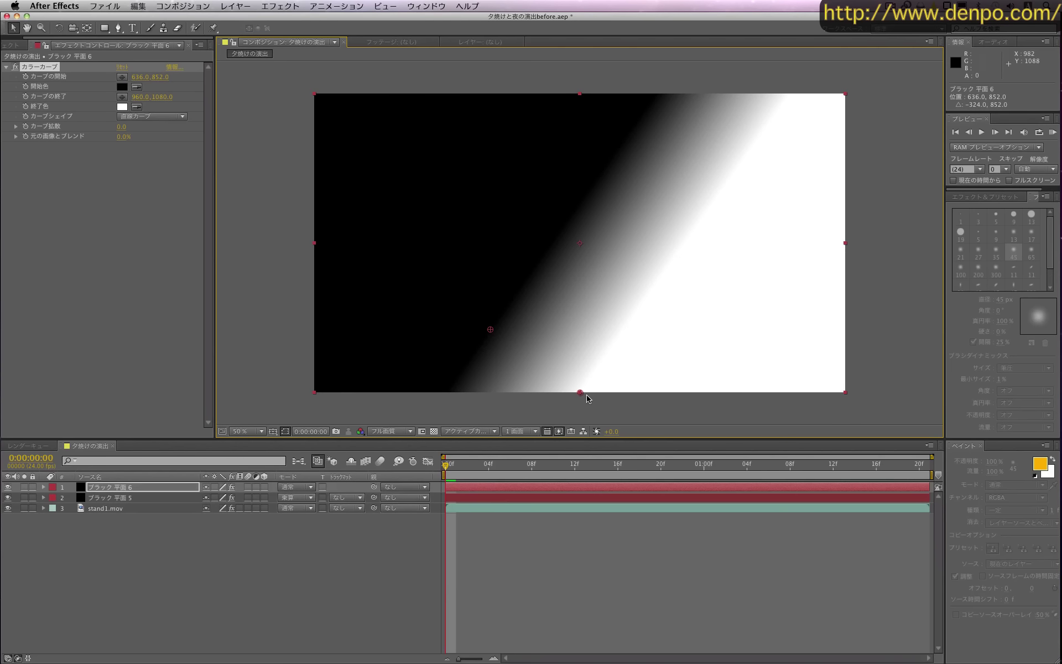
pyautogui.moveTo(581, 393)
pyautogui.mouseDown()
pyautogui.moveTo(595, 386)
pyautogui.moveTo(648, 180)
pyautogui.moveTo(643, 190)
pyautogui.mouseUp()
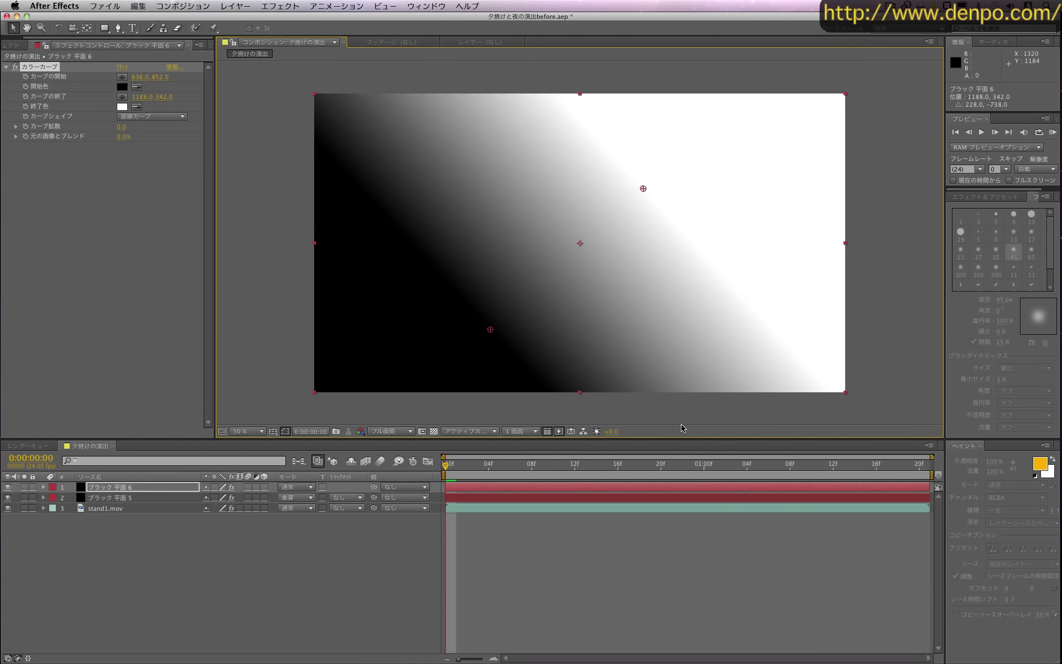
# Step: Set ブラック 平面 6 to Multiply and move its ramp start to 224,1020, end 1032,242
pyautogui.click(295, 488)
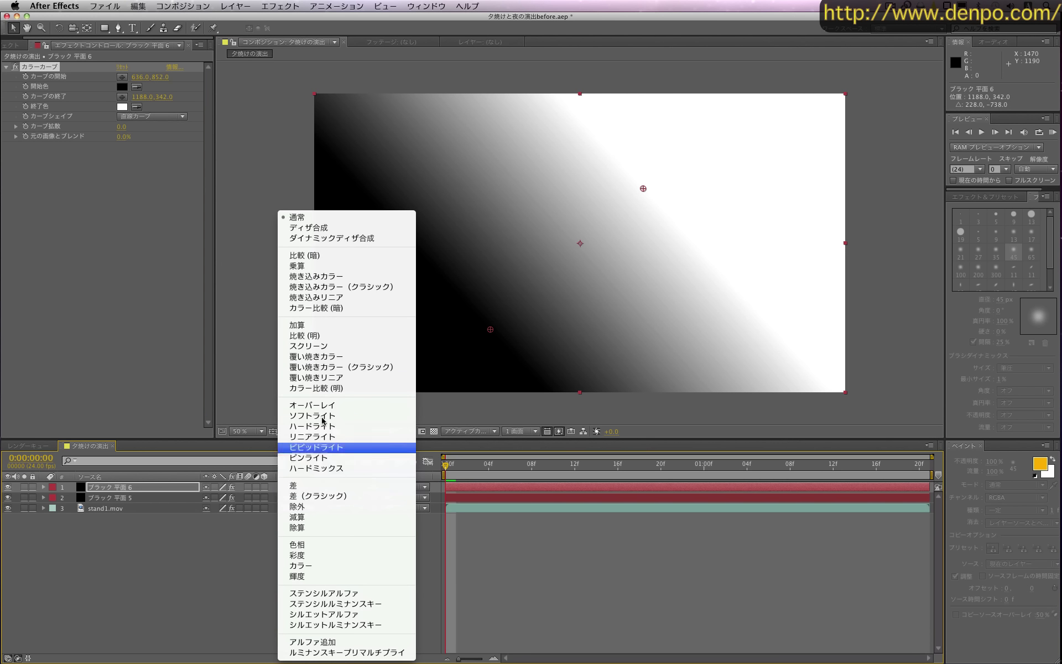
pyautogui.click(323, 266)
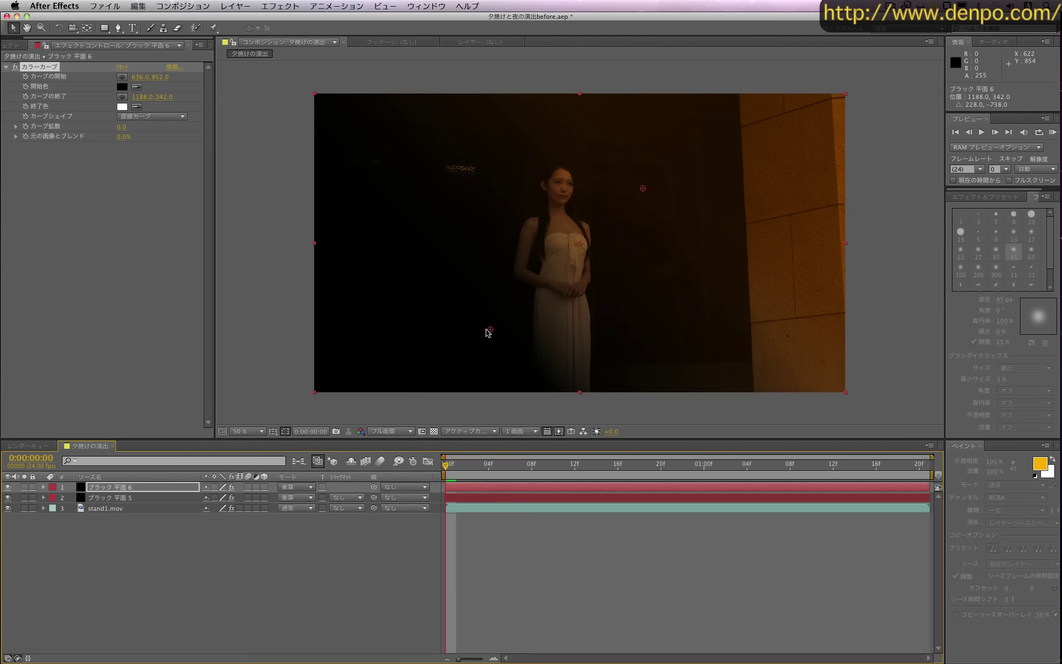
pyautogui.moveTo(490, 329)
pyautogui.mouseDown()
pyautogui.moveTo(364, 368)
pyautogui.moveTo(410, 358)
pyautogui.mouseUp()
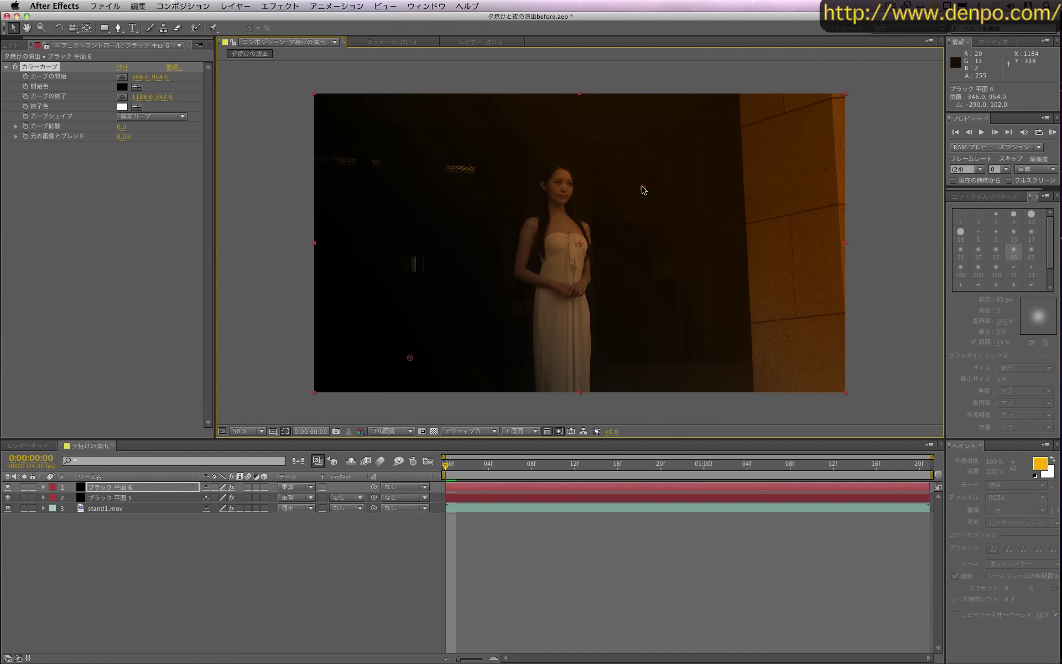
pyautogui.moveTo(640, 182); pyautogui.dragTo(598, 161)
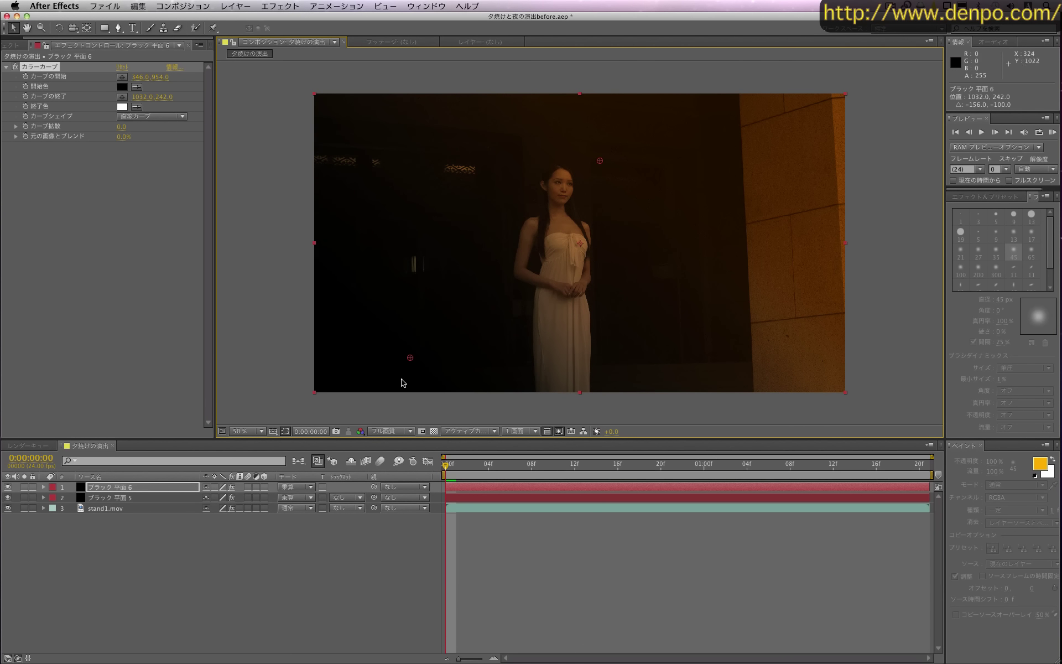
pyautogui.moveTo(410, 358)
pyautogui.mouseDown()
pyautogui.moveTo(418, 387)
pyautogui.moveTo(376, 380)
pyautogui.mouseUp()
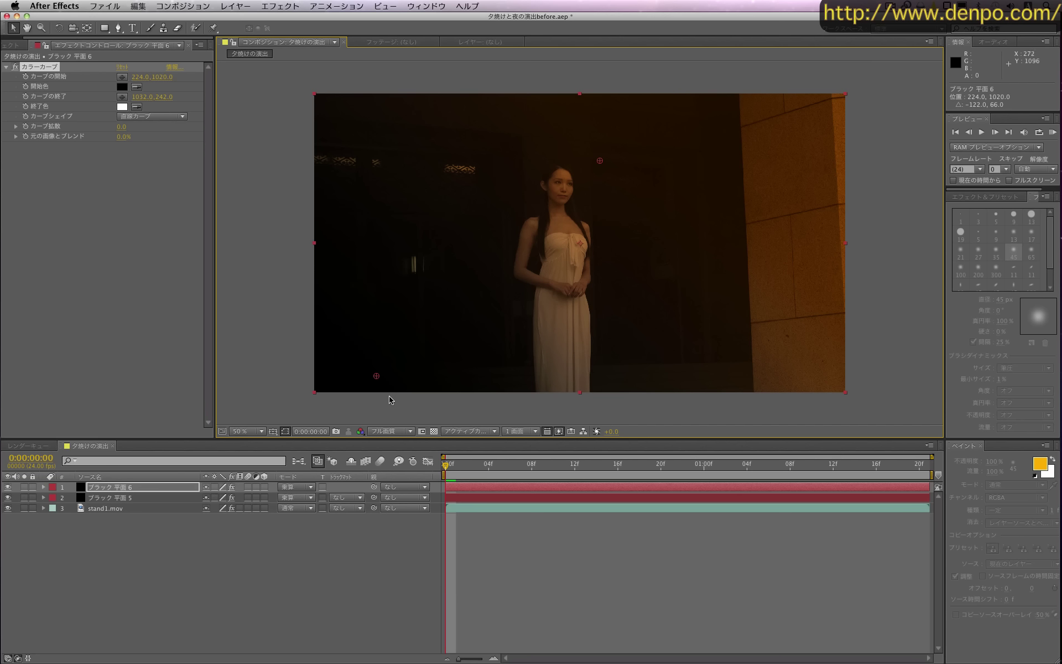
# Step: Create a new black solid, ブラック 平面 7, at the top of the stack
pyautogui.click(227, 6)
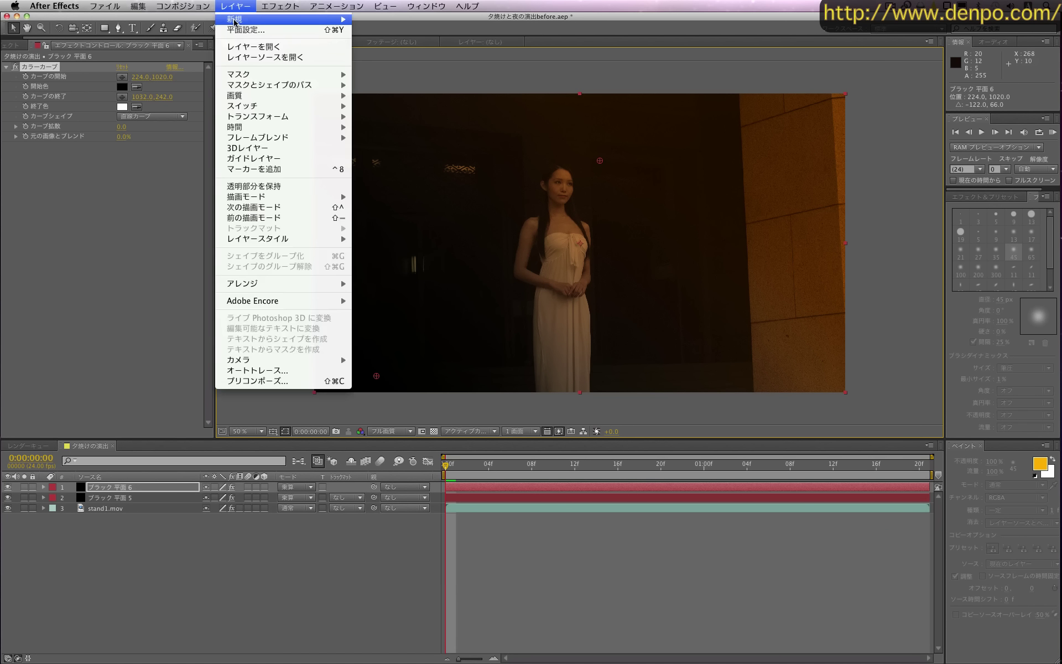
pyautogui.moveTo(235, 20)
pyautogui.click(412, 33)
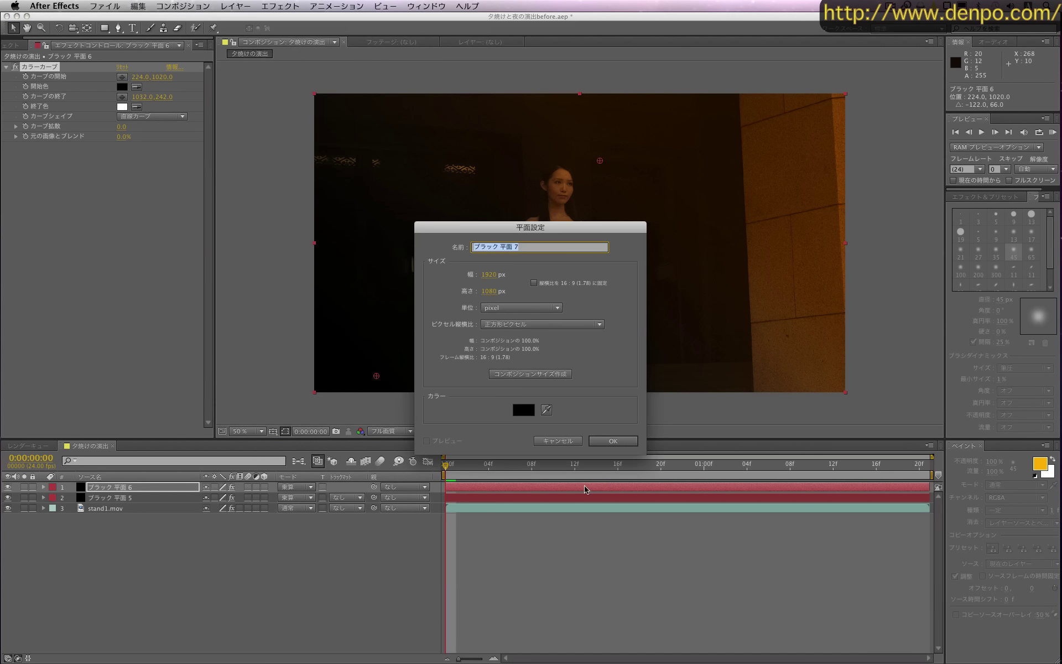
pyautogui.click(597, 443)
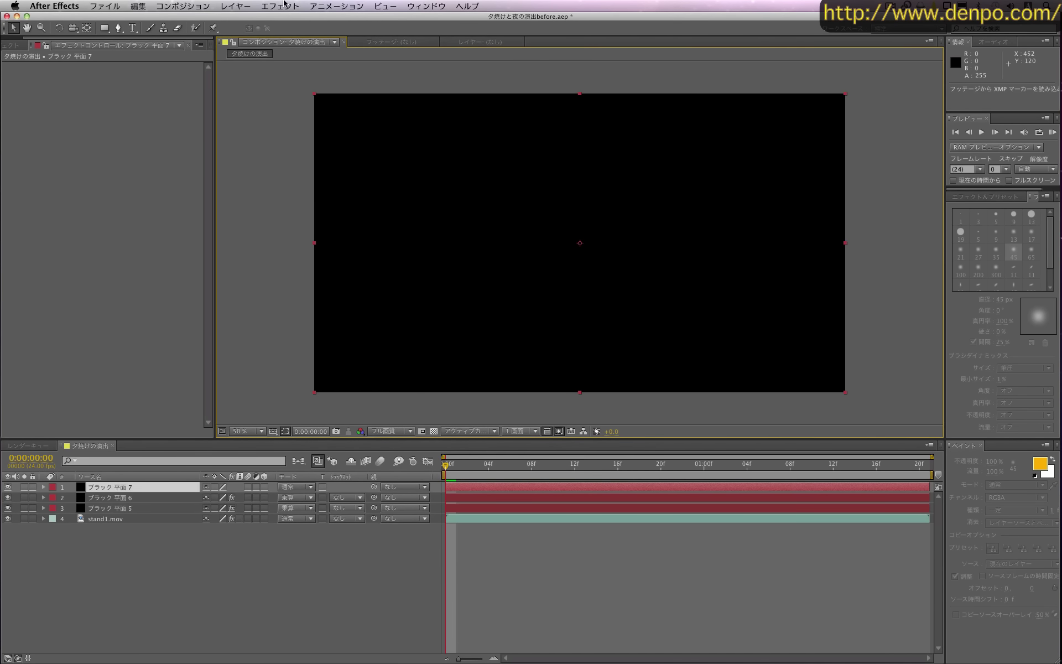
# Step: Add a レンズフレア to the new solid with its light source at 1566,266
pyautogui.click(283, 6)
pyautogui.moveTo(299, 375)
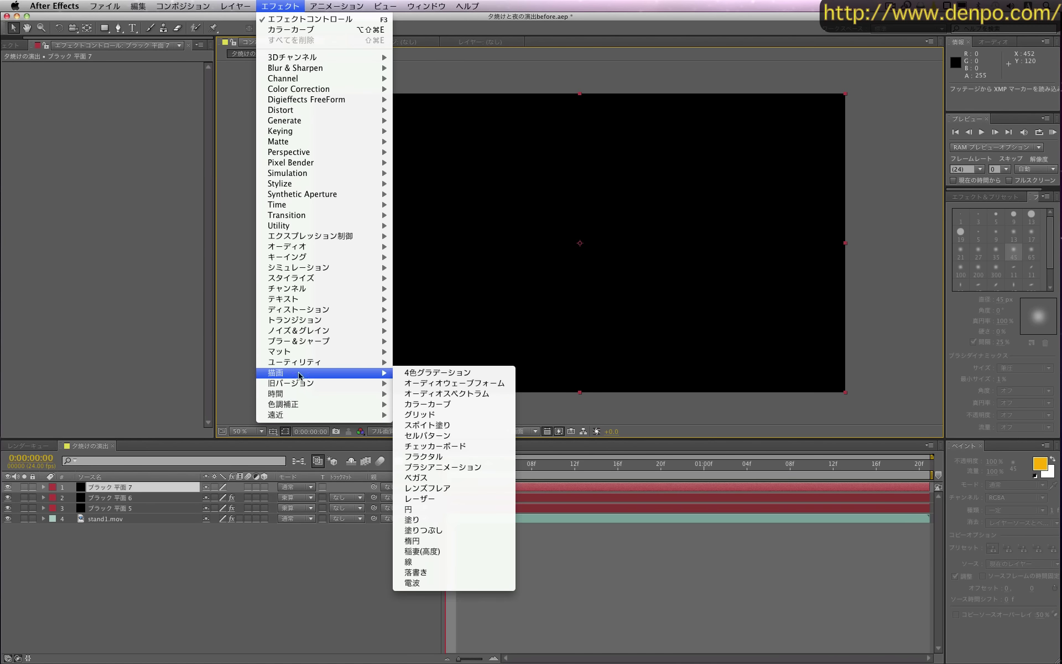
pyautogui.click(426, 488)
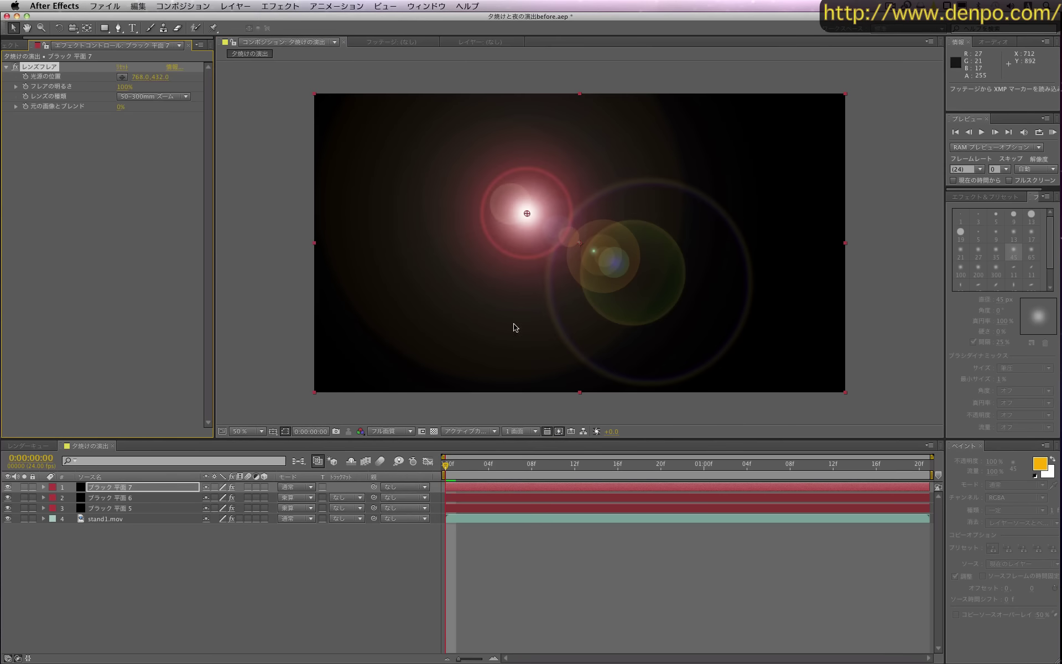
pyautogui.moveTo(526, 213); pyautogui.dragTo(747, 167)
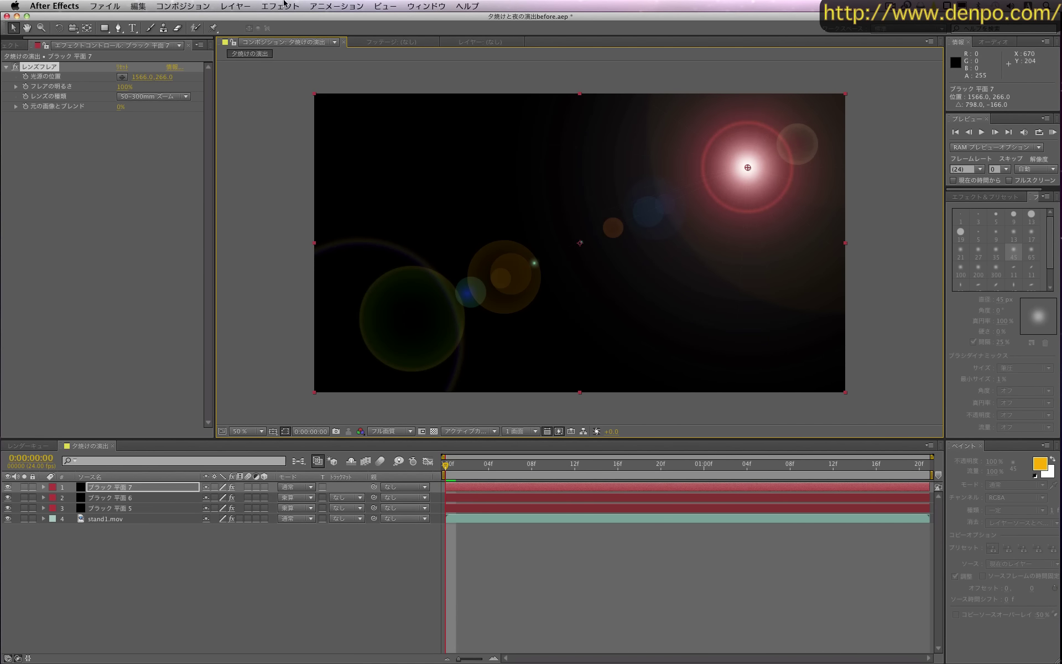
pyautogui.click(284, 5)
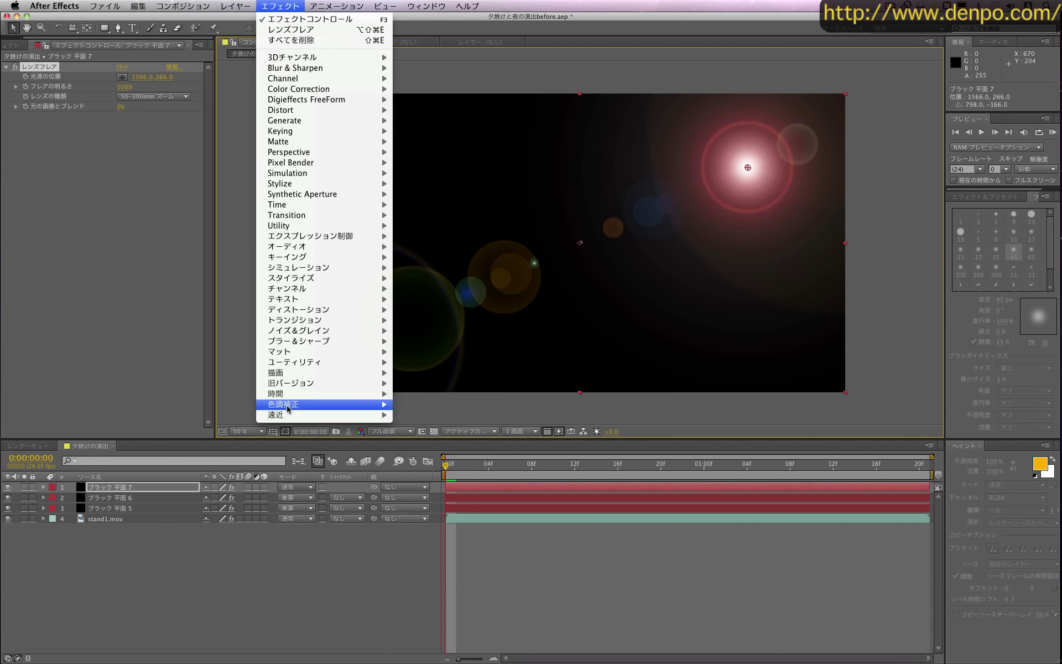
# Step: Add a 色相/彩度 effect and shift the master hue to +35 to warm the flare
pyautogui.moveTo(288, 409)
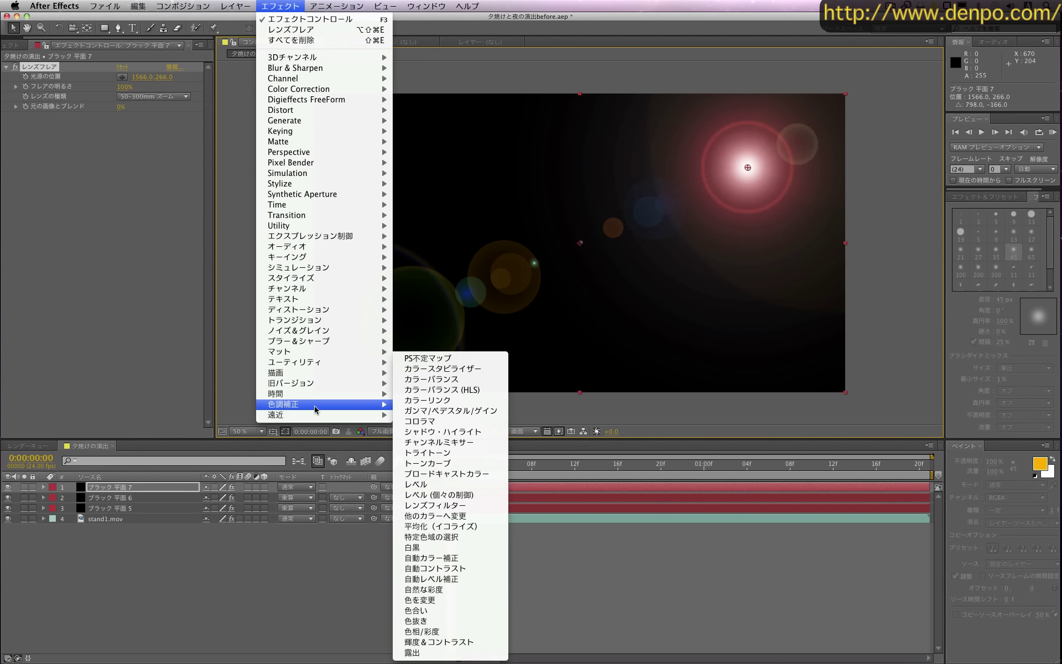
pyautogui.click(464, 633)
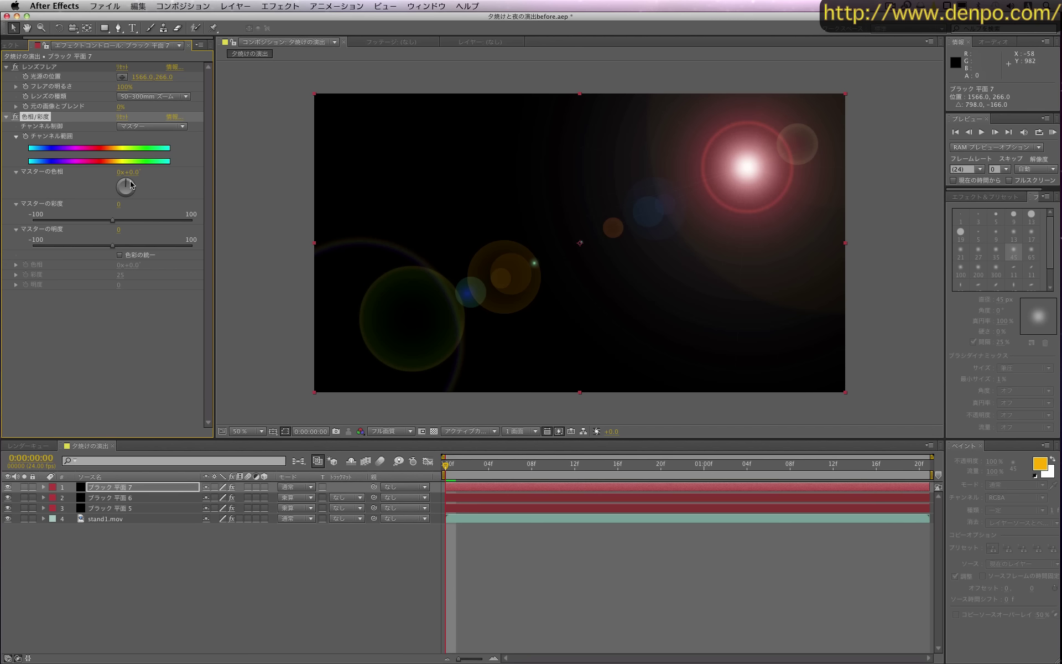
pyautogui.moveTo(131, 186); pyautogui.dragTo(130, 184)
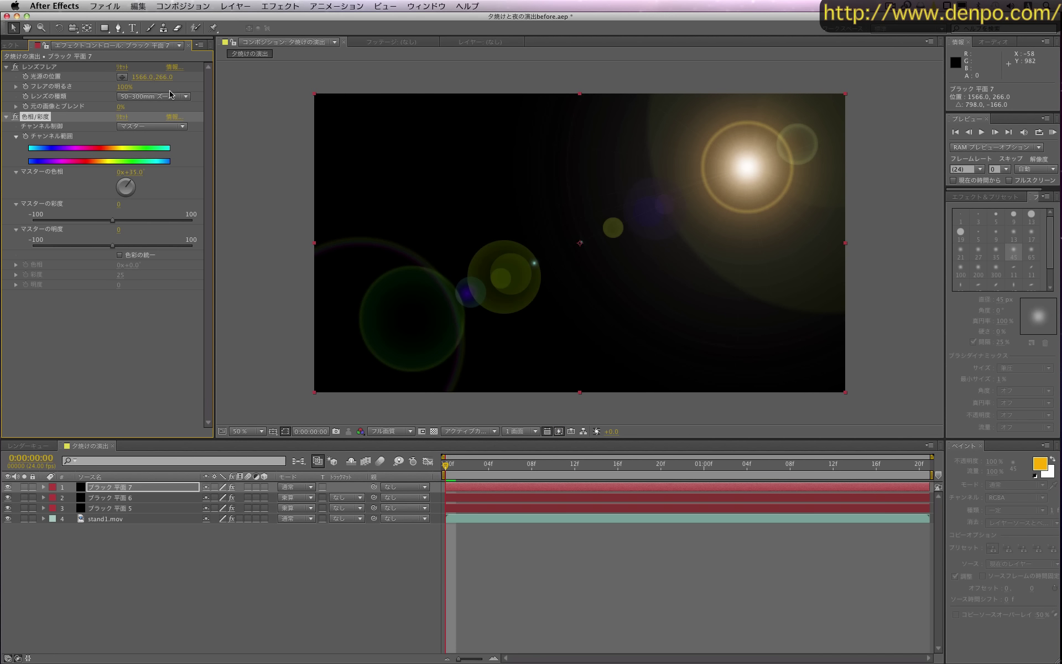
# Step: Move the lens flare's light source to 2000,-88 beyond the top-right corner
pyautogui.click(54, 67)
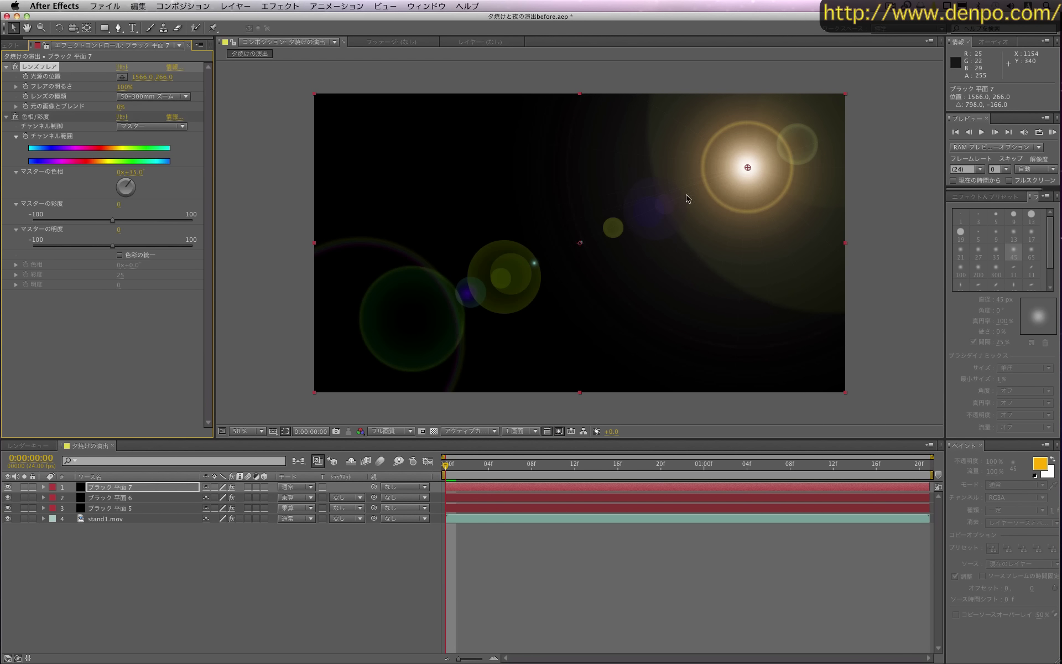
pyautogui.moveTo(745, 165); pyautogui.dragTo(868, 69)
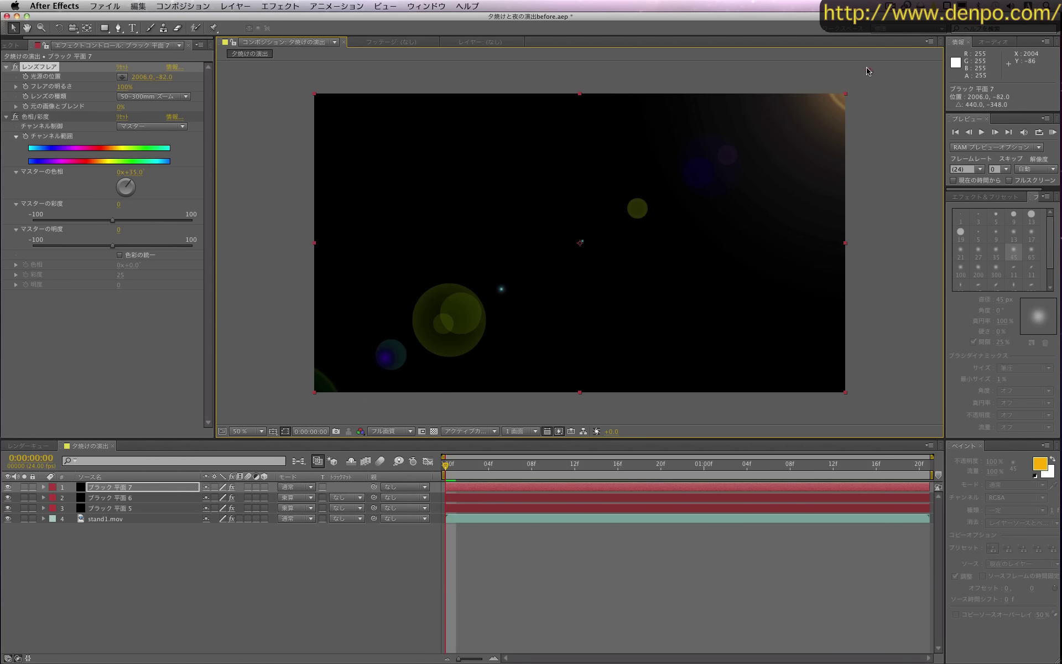
pyautogui.click(275, 4)
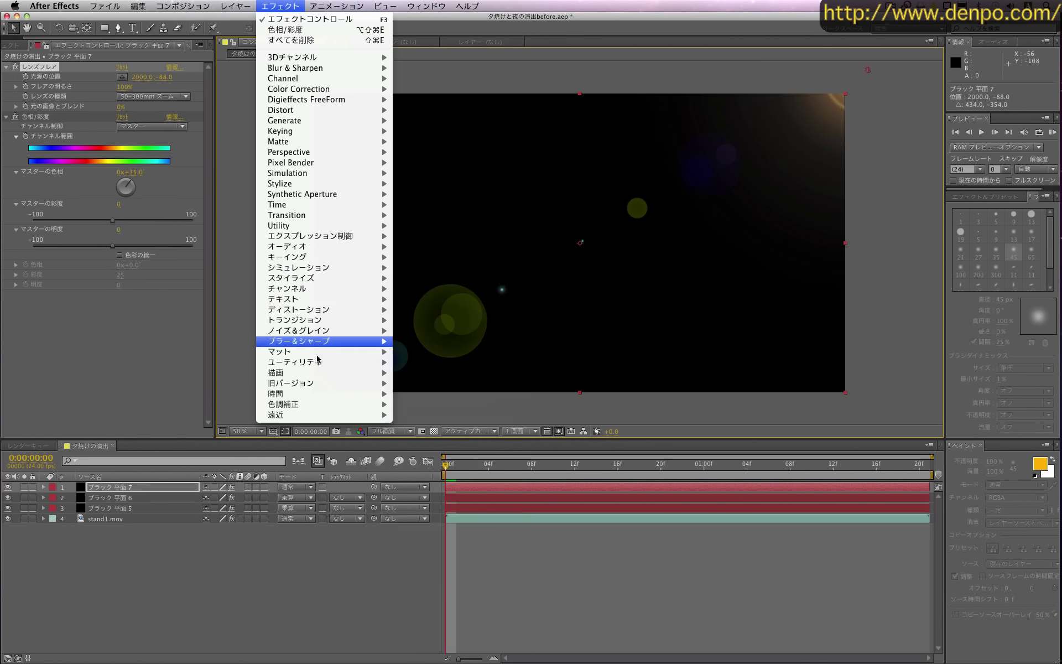
# Step: Add ブラー(ガウス) to the flare layer with blurriness 6.0
pyautogui.moveTo(303, 346)
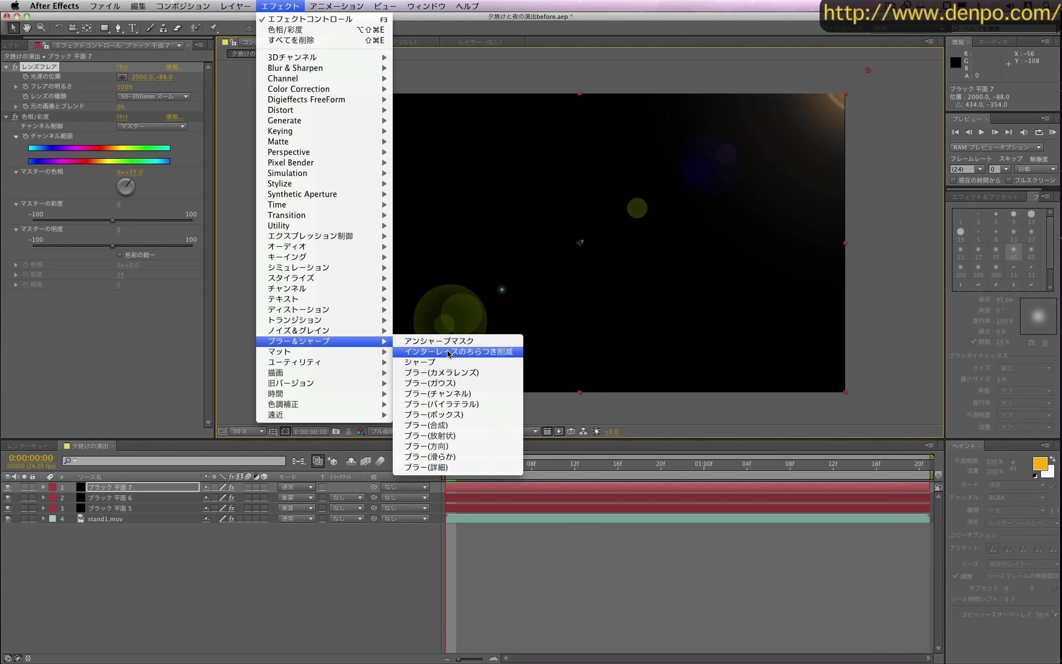
pyautogui.click(430, 383)
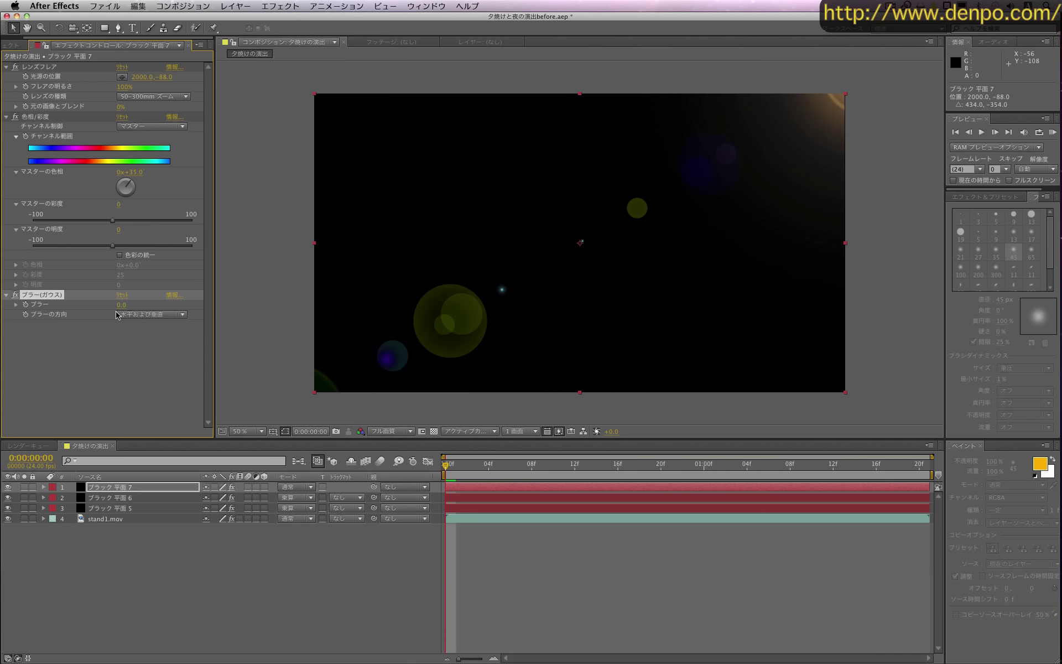
pyautogui.moveTo(127, 304); pyautogui.dragTo(133, 305)
# Step: Blend ブラック 平面 7 in 加算 mode, move the flare source to 2066,-120, raise blur slightly
pyautogui.click(290, 490)
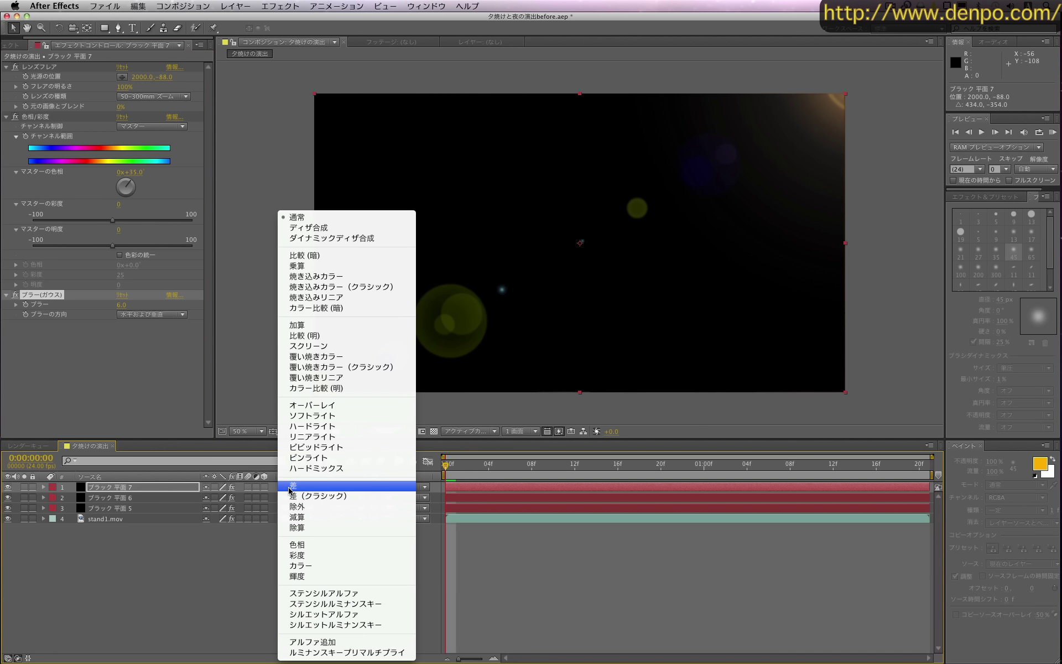
pyautogui.click(350, 330)
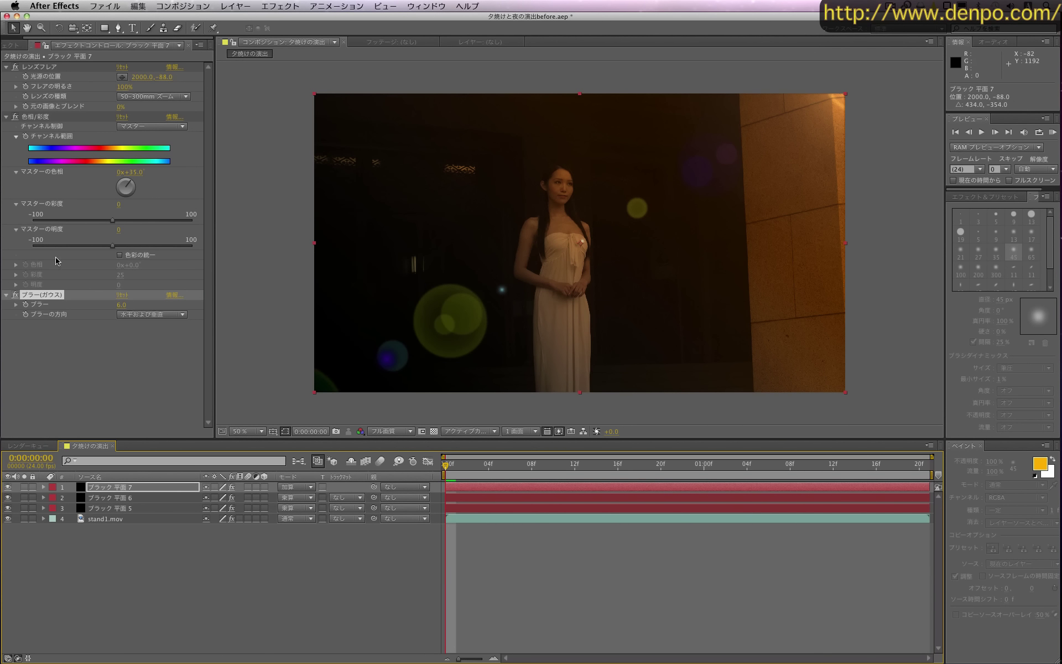
pyautogui.click(123, 77)
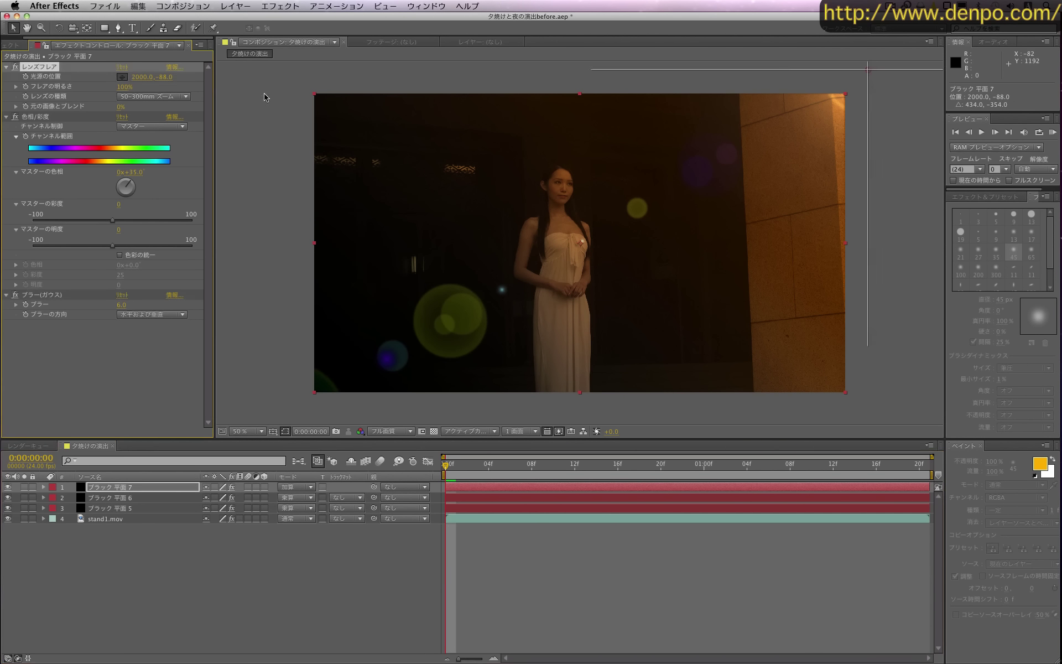
pyautogui.click(820, 82)
pyautogui.moveTo(854, 84); pyautogui.dragTo(887, 63)
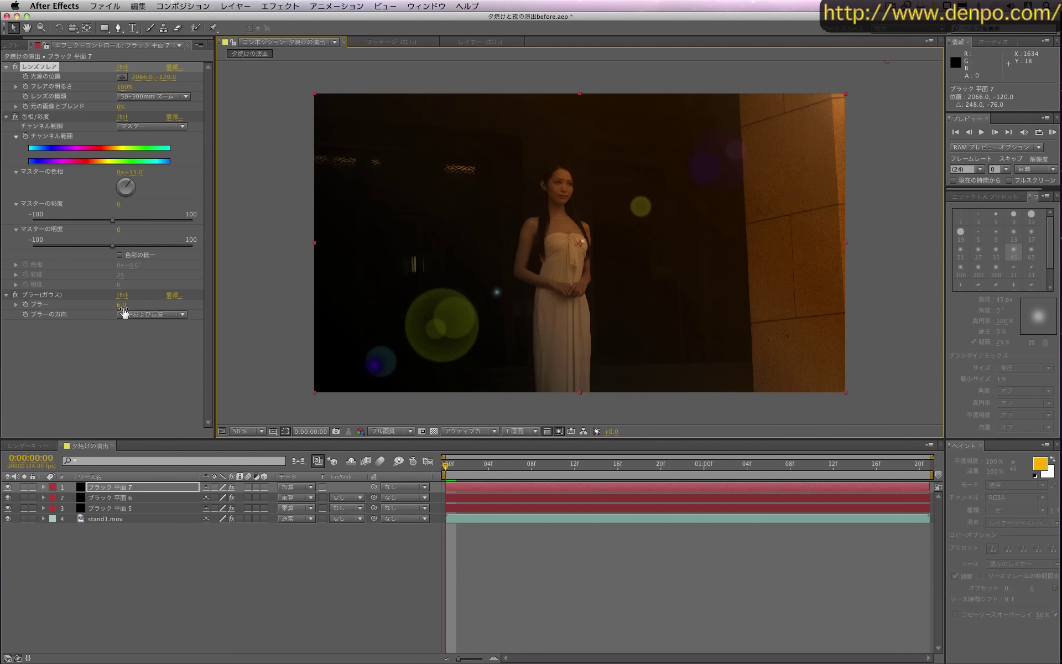
pyautogui.moveTo(122, 304); pyautogui.dragTo(127, 305)
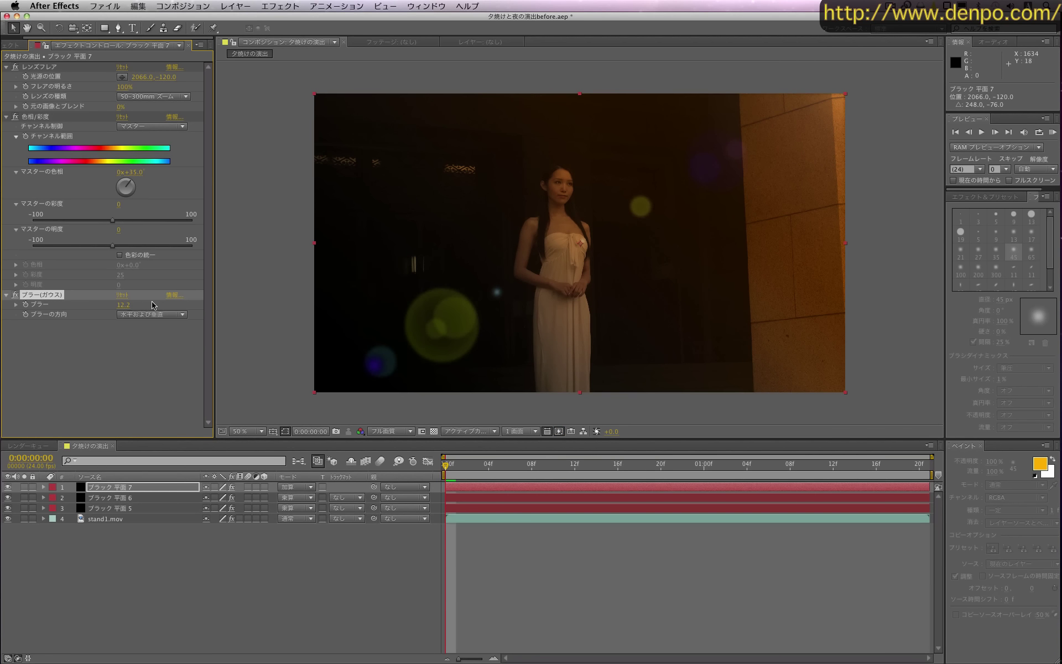